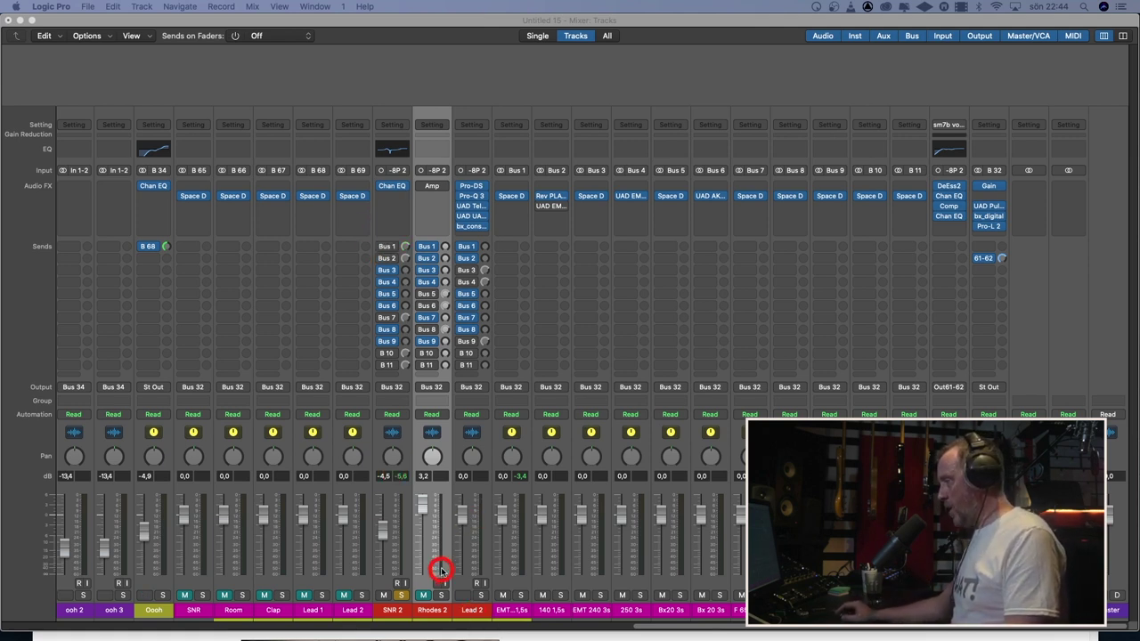
Examine the Space Designer settings on the EMT140 1,5s channel and close the plug-in window
click(440, 581)
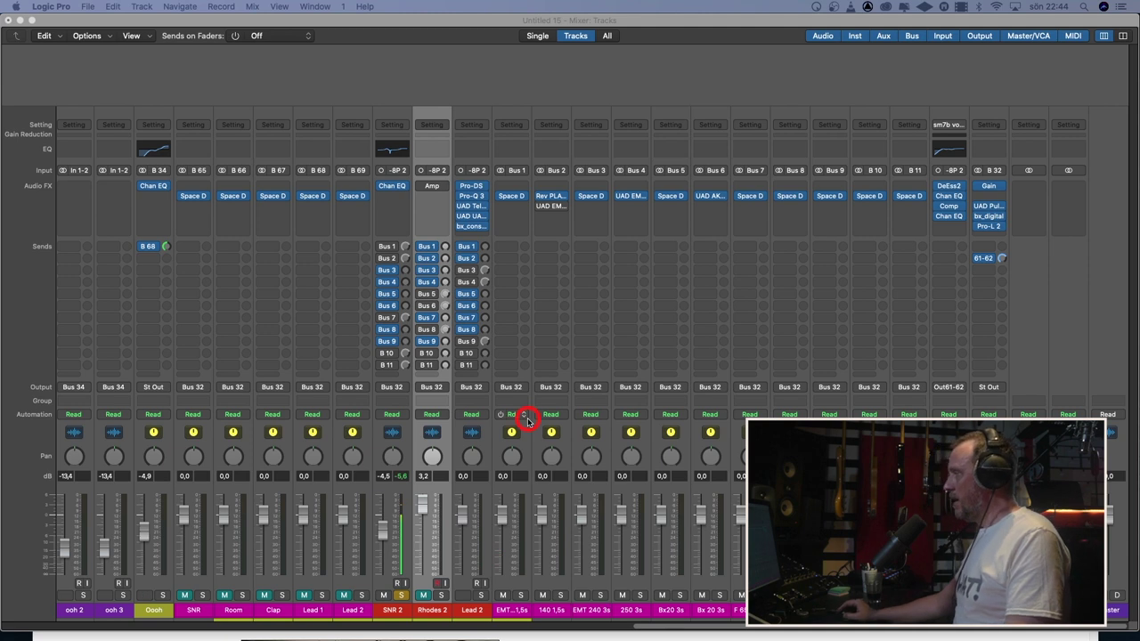
click(515, 197)
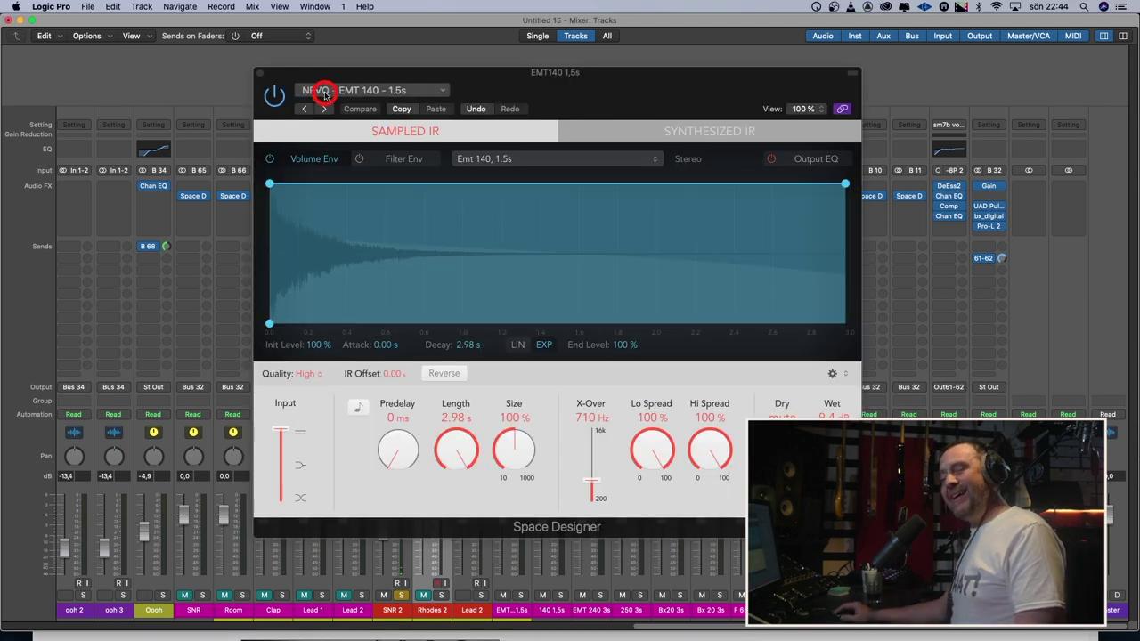
click(262, 75)
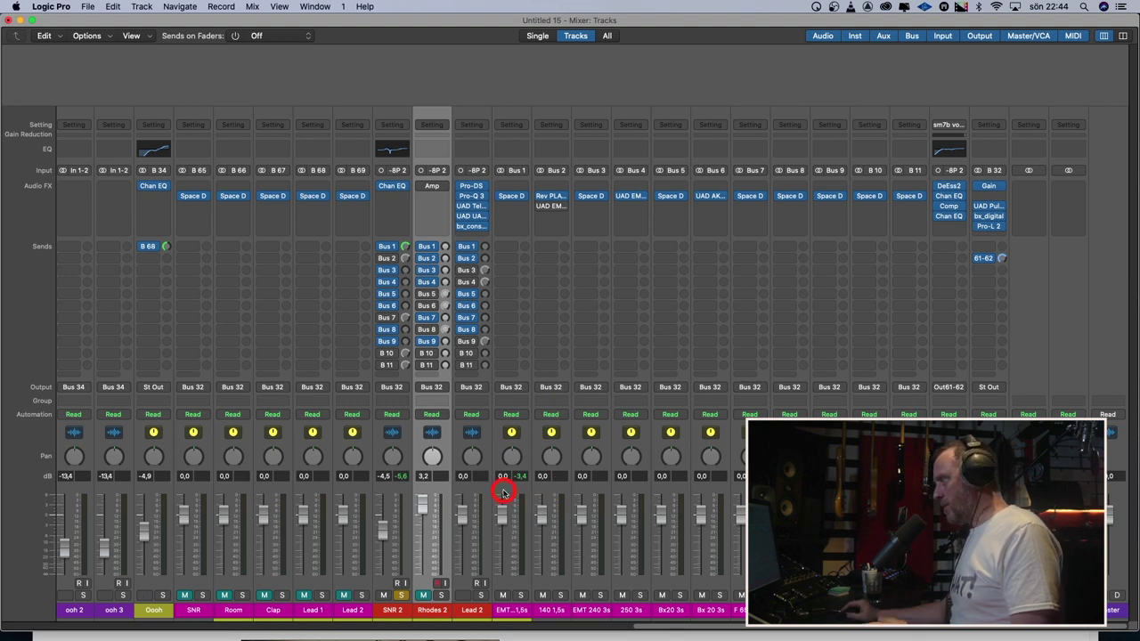
Turn off SNR 2's Bus 1 send and open the Rev PLATE-140 on the 140 1,5s channel beside the sends
drag(382, 247, 386, 258)
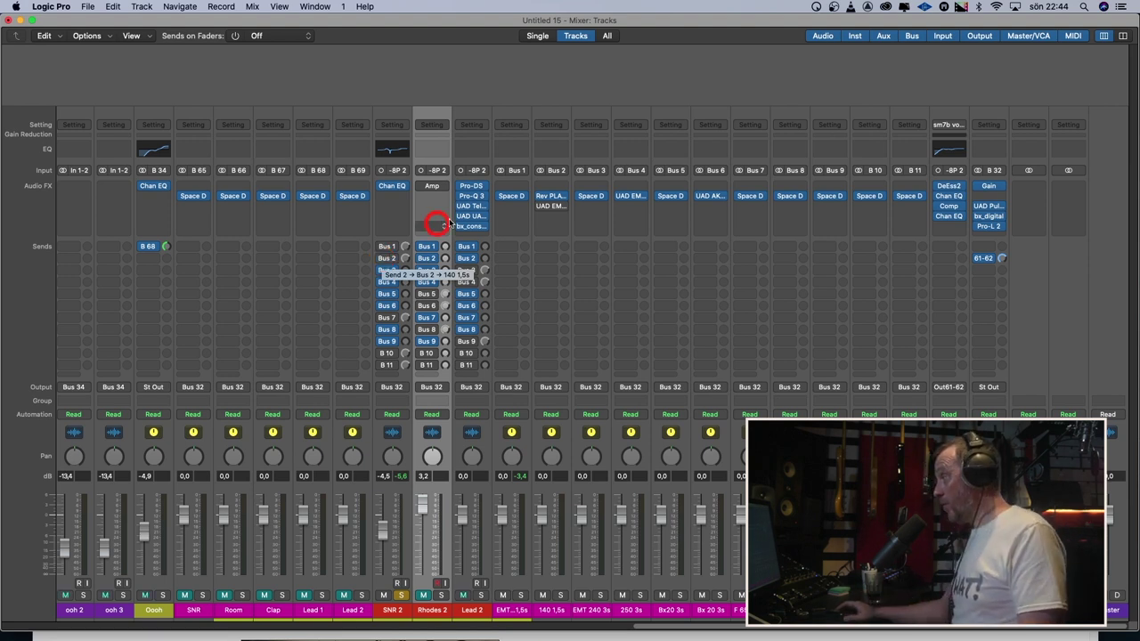
click(547, 196)
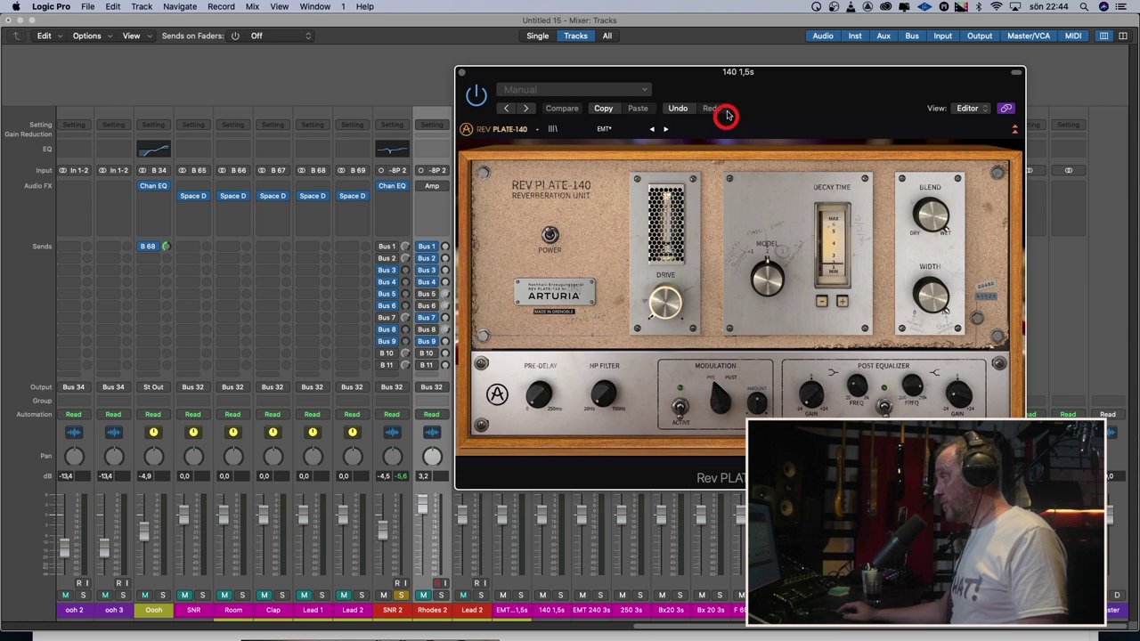
drag(731, 97, 774, 87)
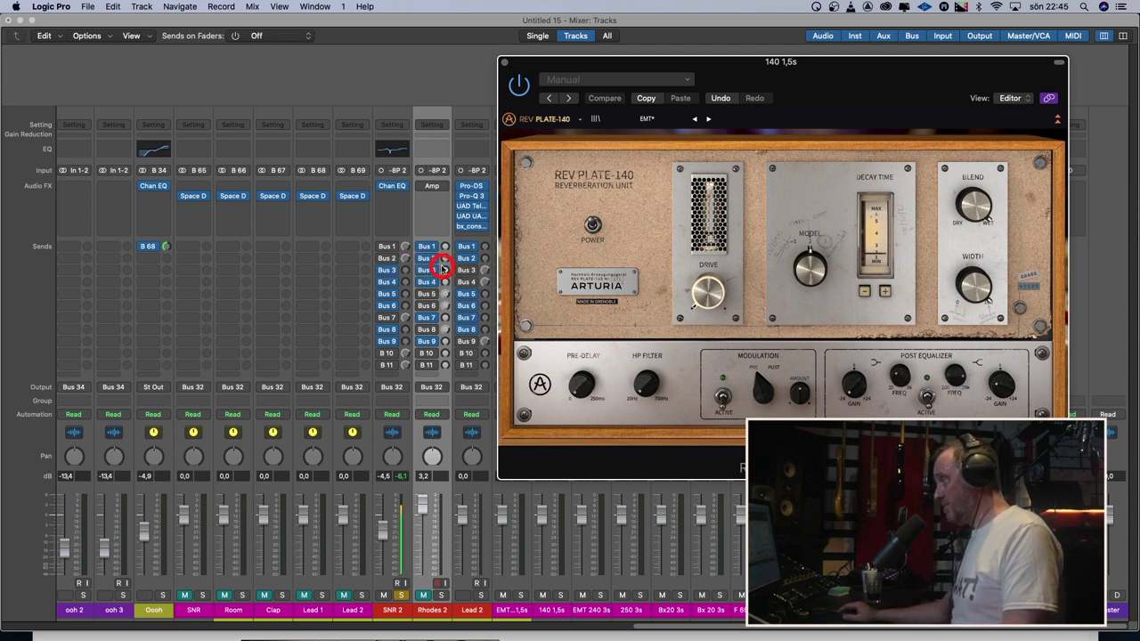
Compare the two plate reverbs on SNR 2 by alternating its Bus 1 and Bus 2 sends, and close the Rev PLATE-140
click(381, 258)
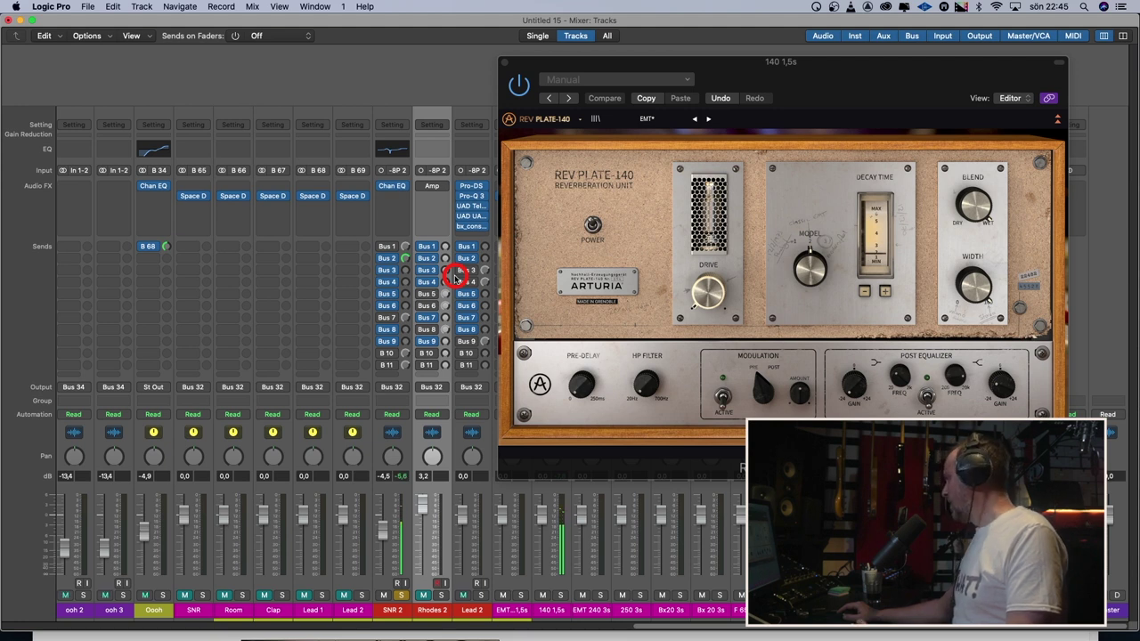
click(395, 260)
click(379, 247)
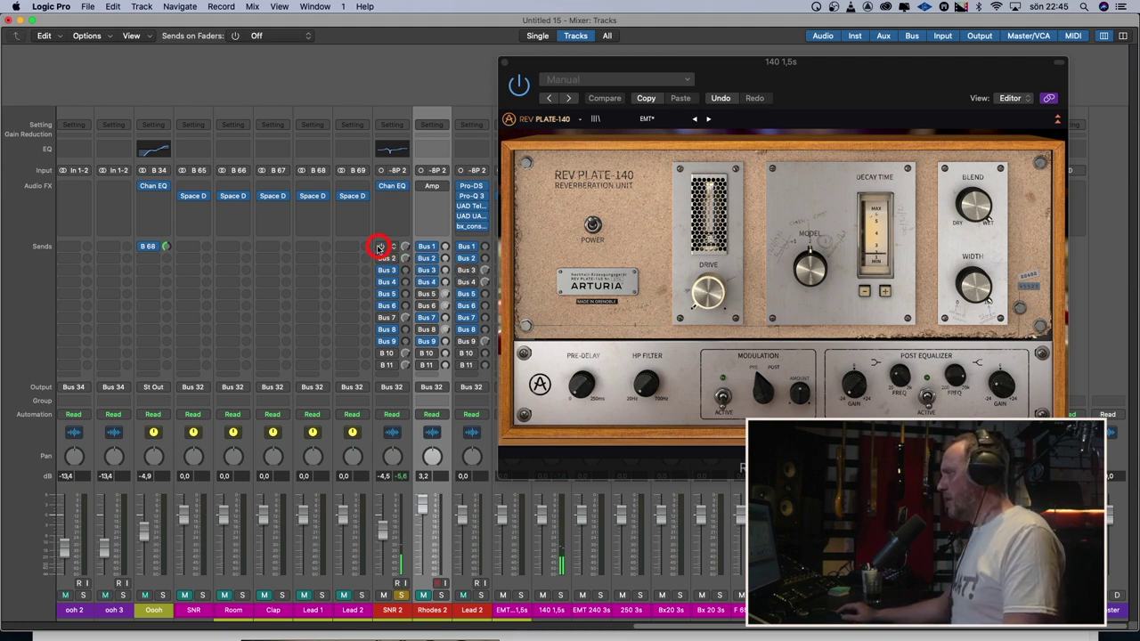
click(471, 283)
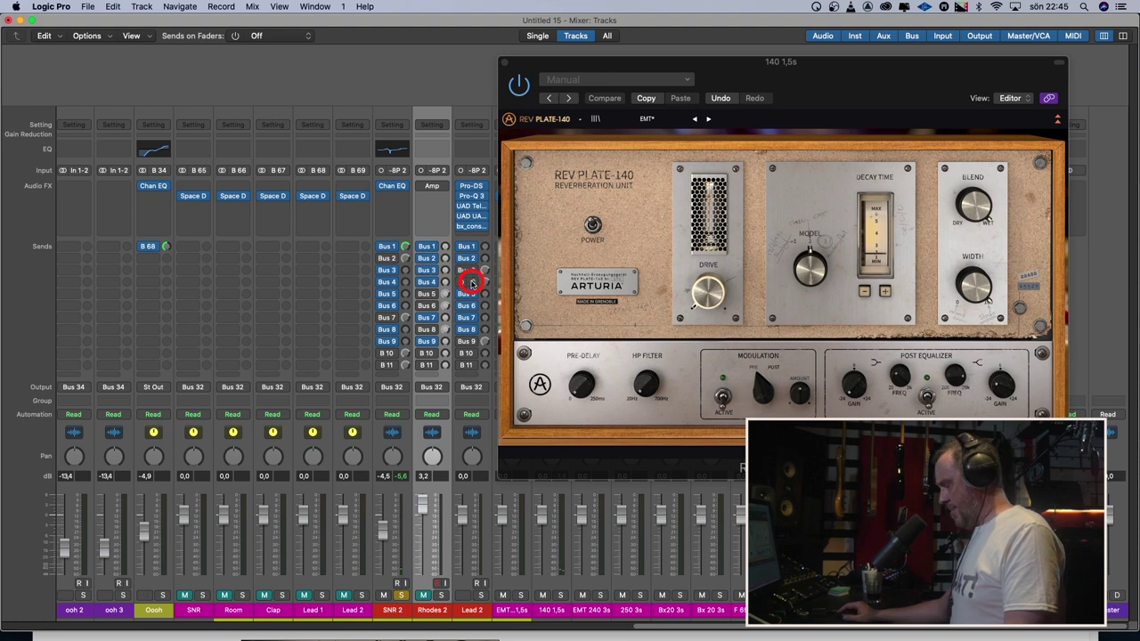
click(516, 283)
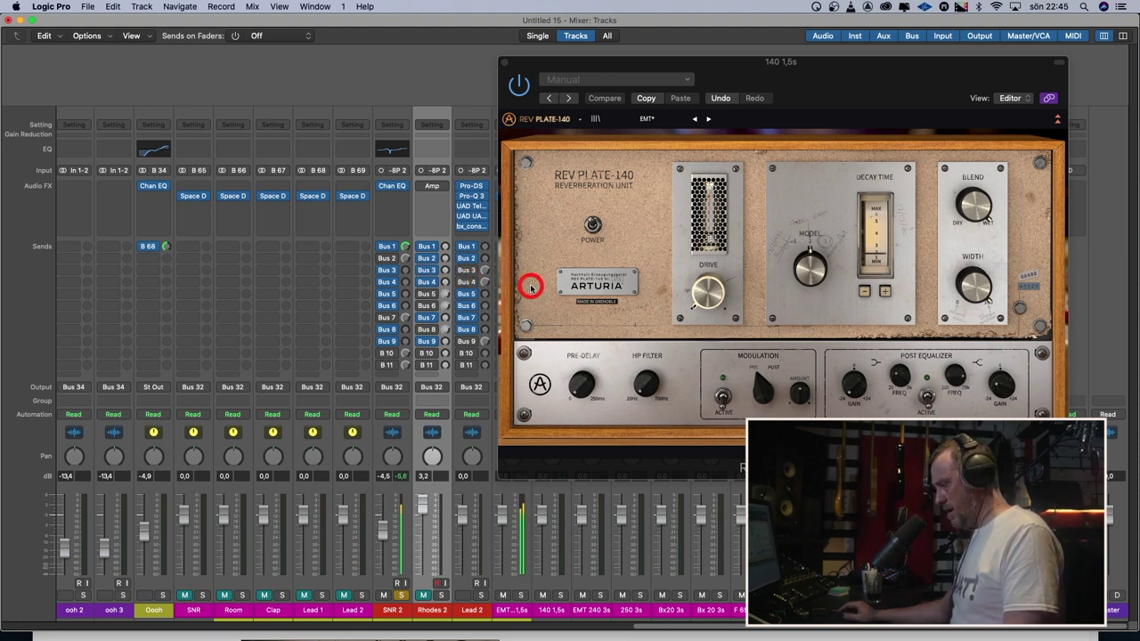
click(505, 66)
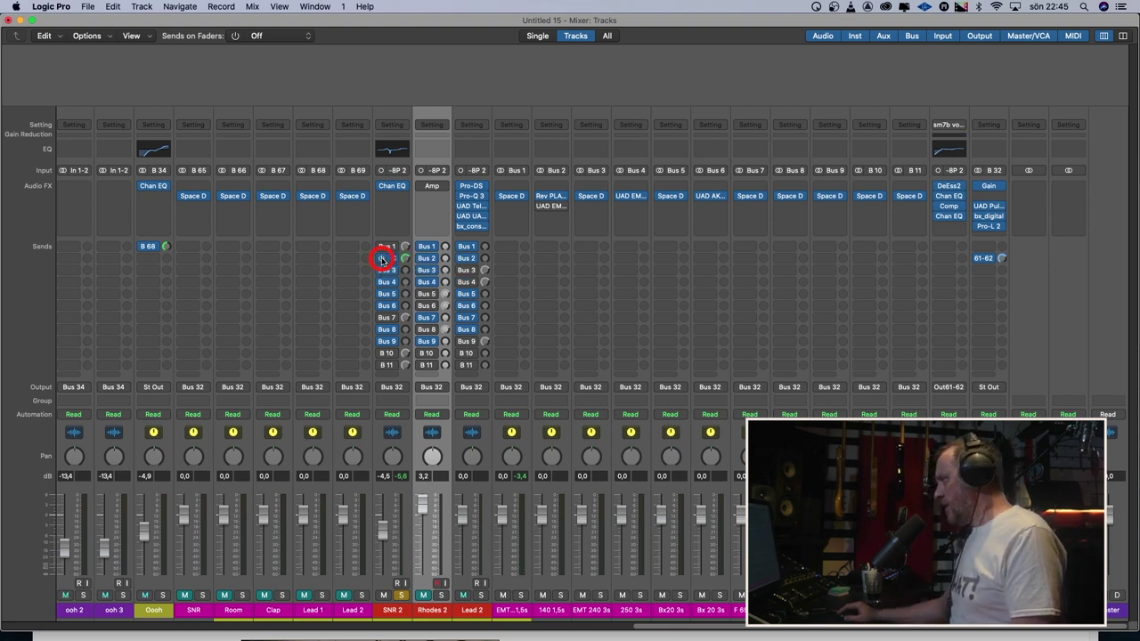
Switch the 140 1,5s channel from the Rev PLATE-140 to the UAD EMT 140 and open the UAD plug-in beside the sends
click(429, 252)
click(537, 204)
click(540, 207)
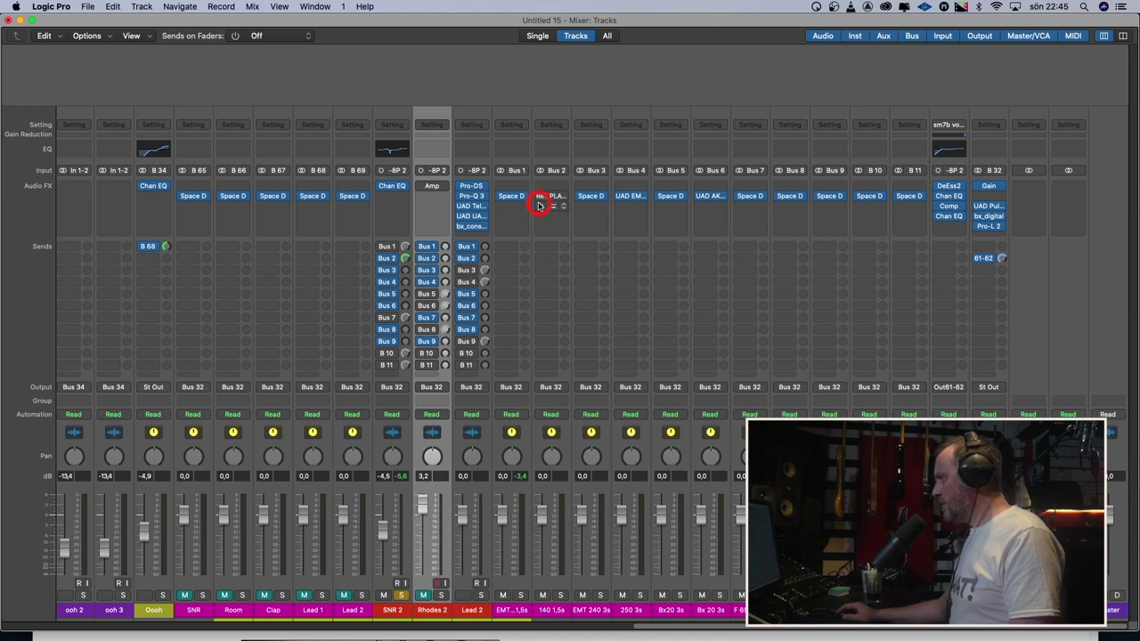
click(551, 207)
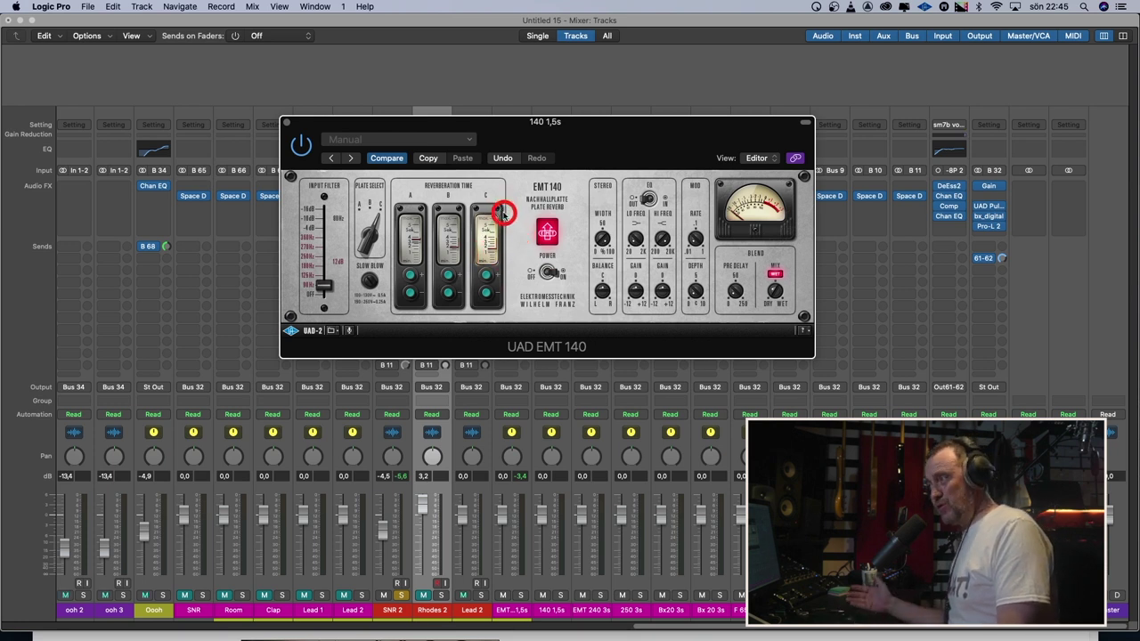
drag(625, 121, 813, 107)
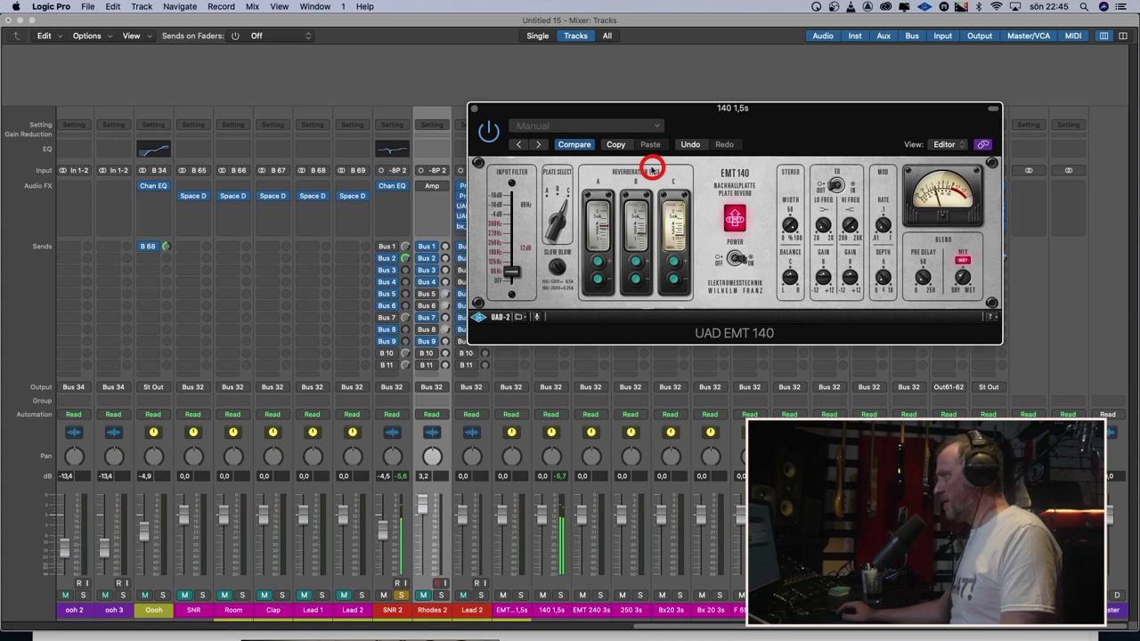
Compare Space Designer with the UAD EMT 140 on SNR 2 by switching to the Bus 1 send and back to Bus 2, closing the plug-in
click(385, 250)
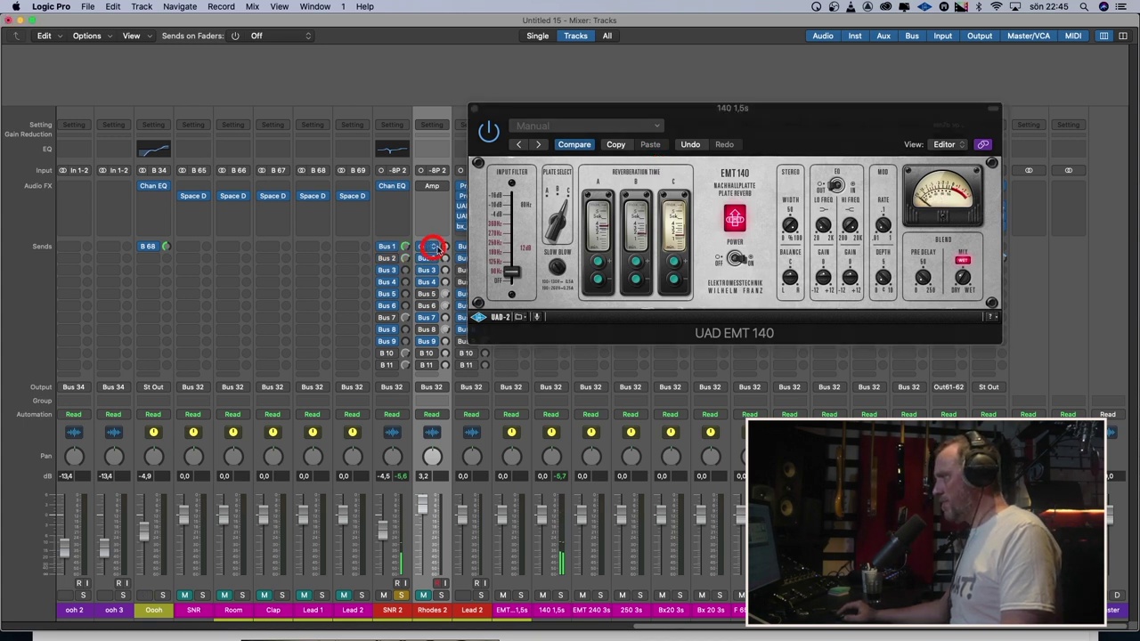
click(591, 212)
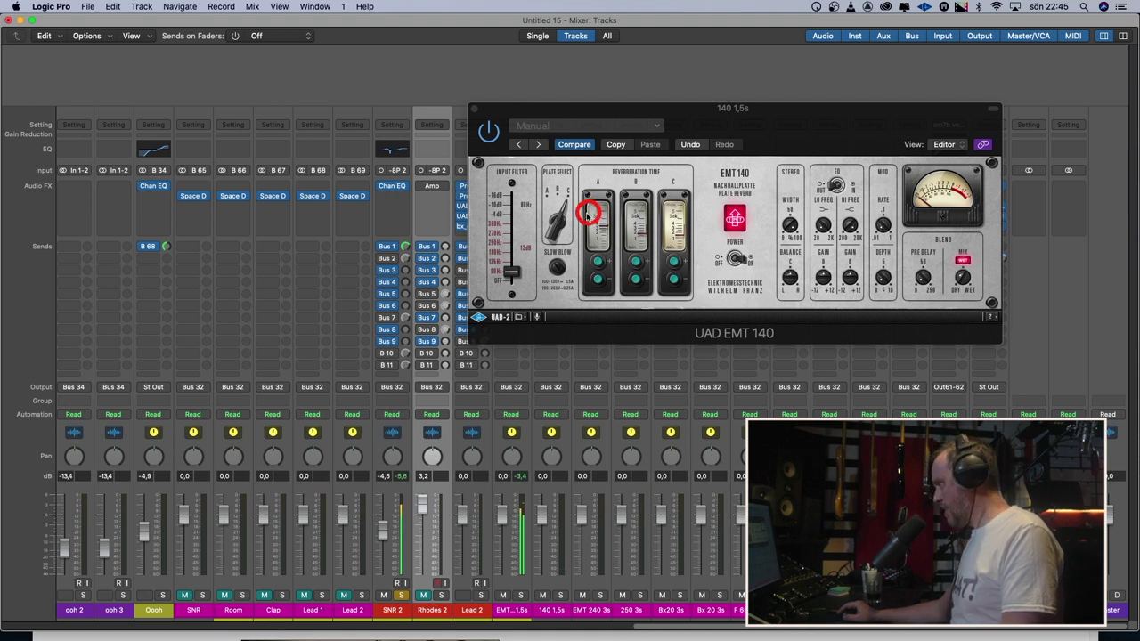
drag(404, 247, 641, 212)
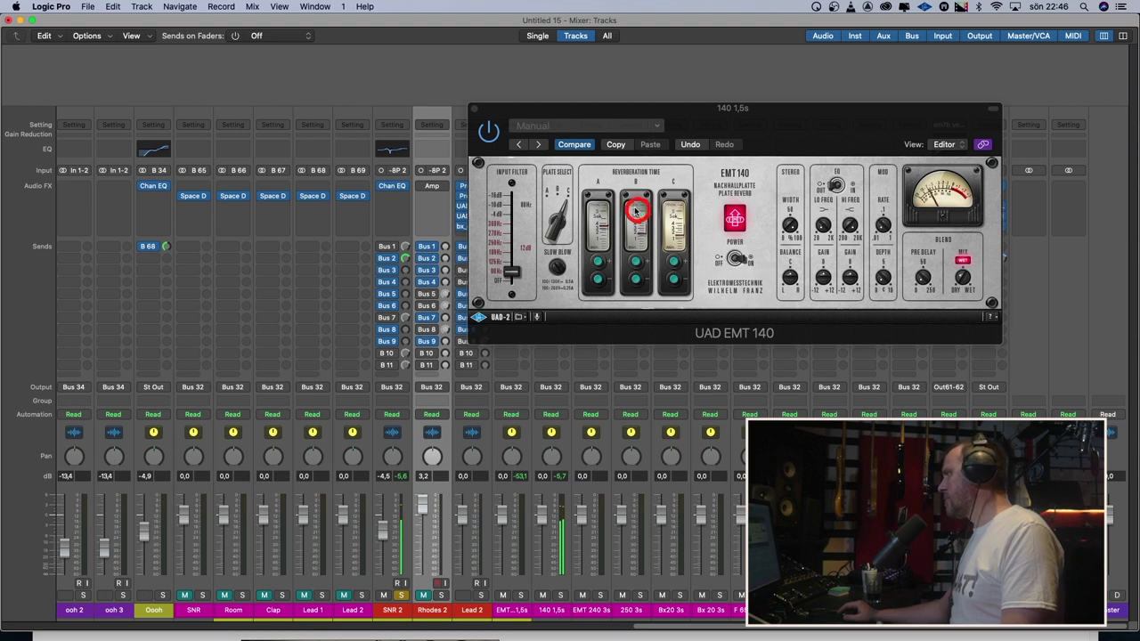
click(473, 108)
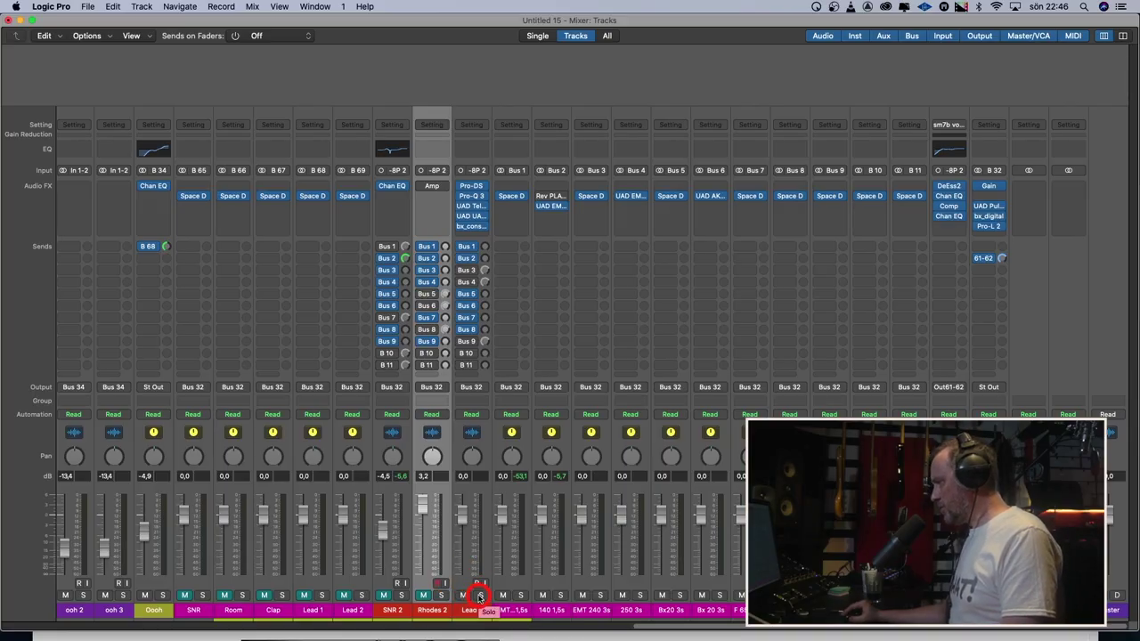
Solo Lead 2 with its Bus 3 send active and lower the EMT 240 3s channel to -3.6 dB
click(480, 596)
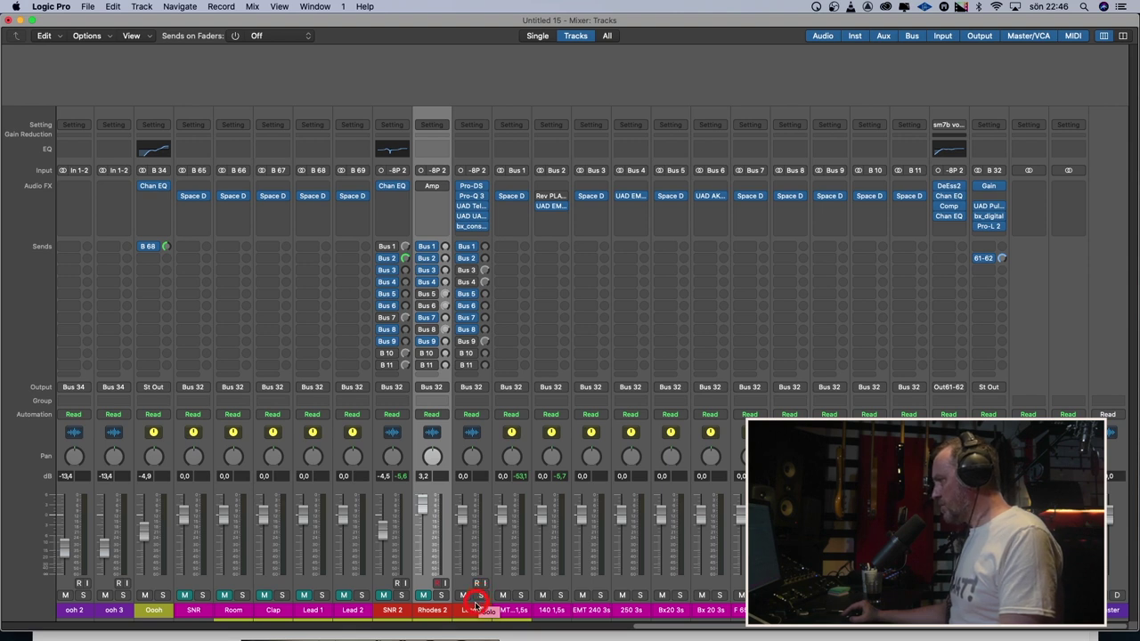
key(s)
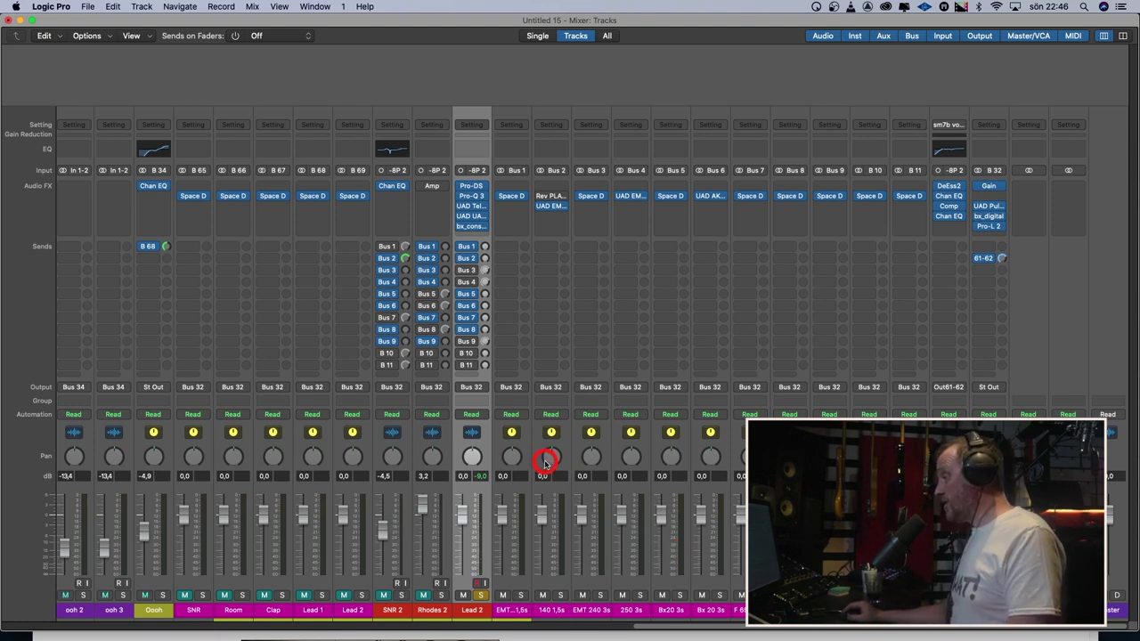
click(459, 270)
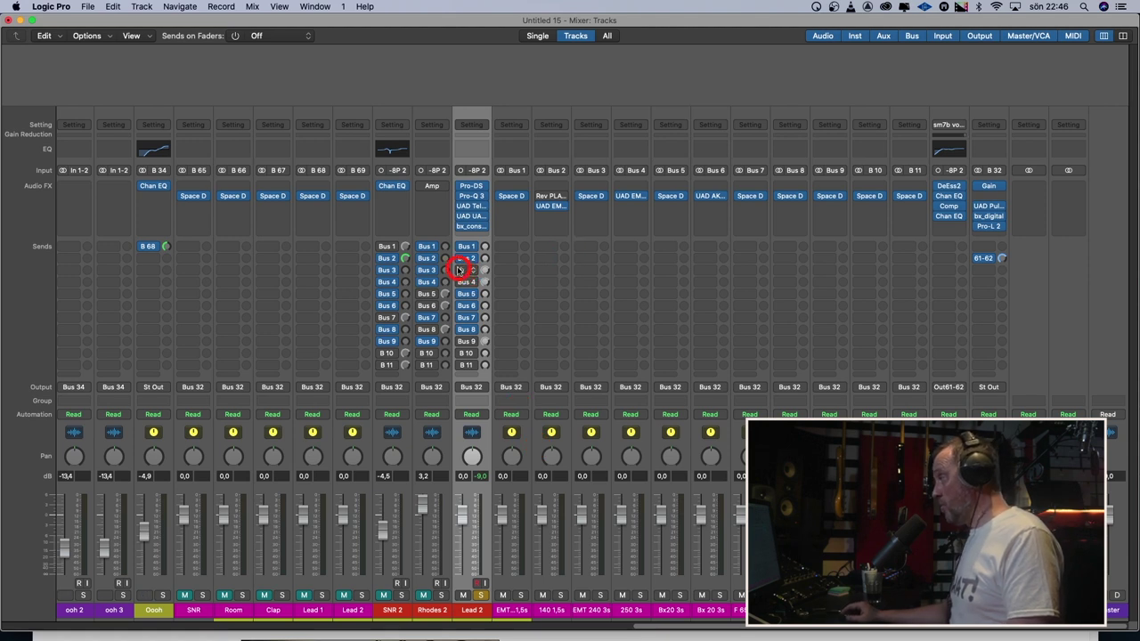
drag(459, 270, 511, 315)
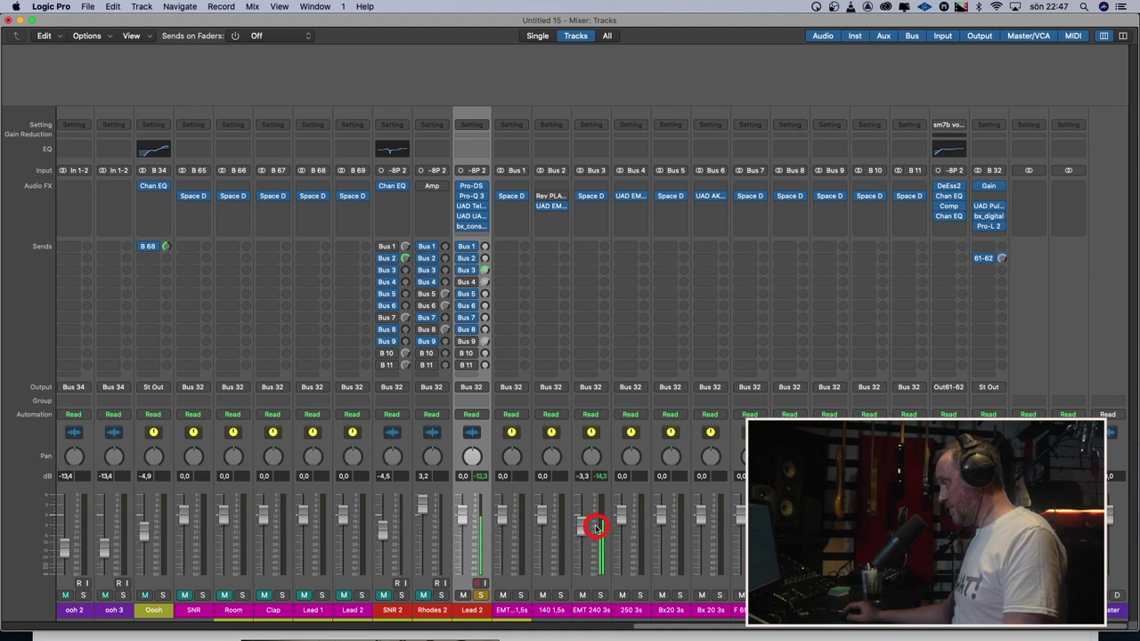
drag(595, 527, 611, 514)
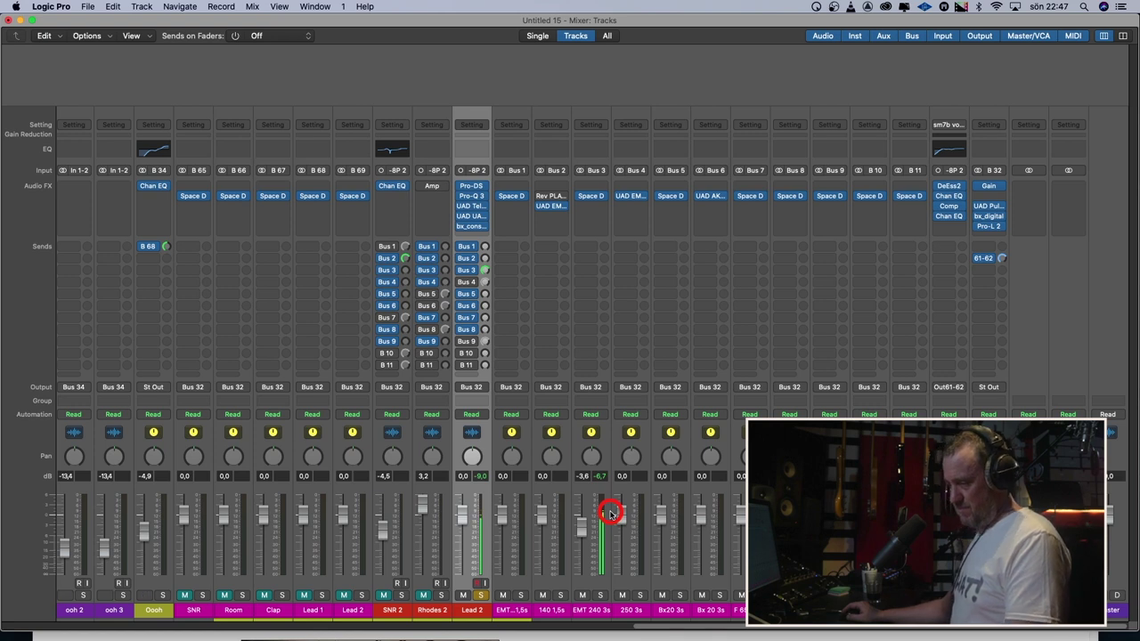
drag(612, 514, 613, 510)
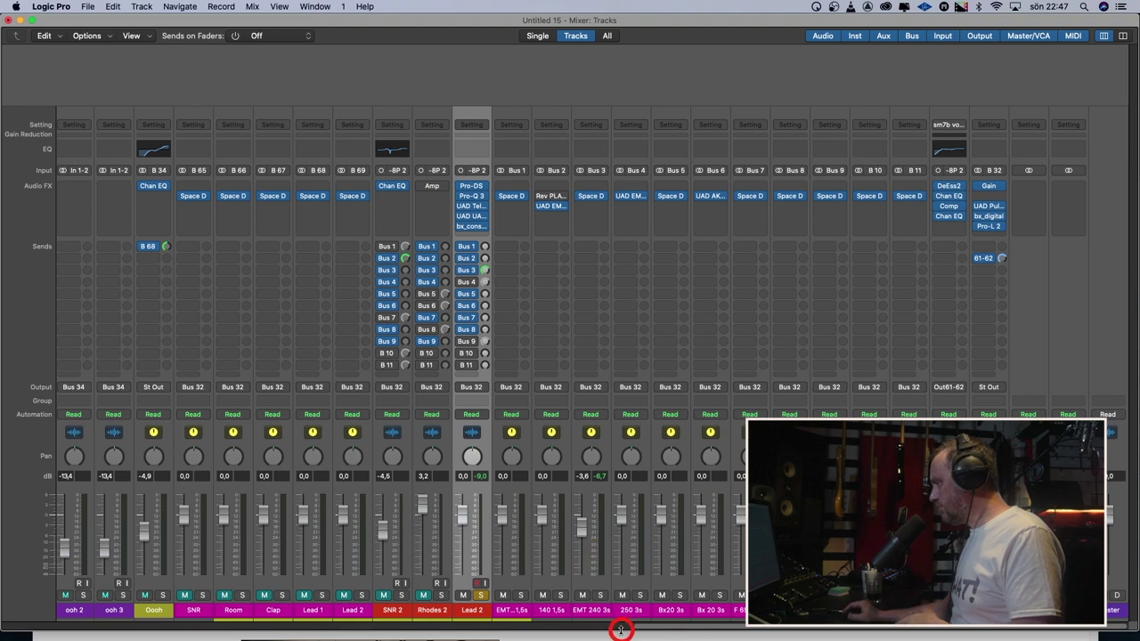
Switch Lead 2's send from Bus 3 to Bus 4 and lower the 250 3s channel to -1.7 dB to compare both reverbs
click(460, 270)
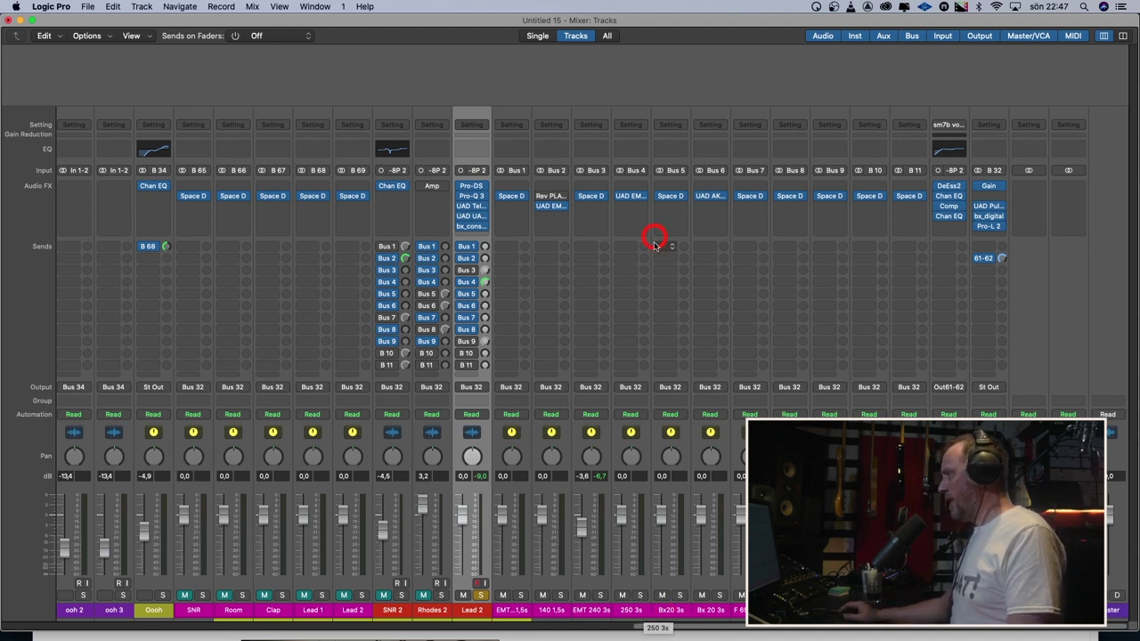
click(633, 196)
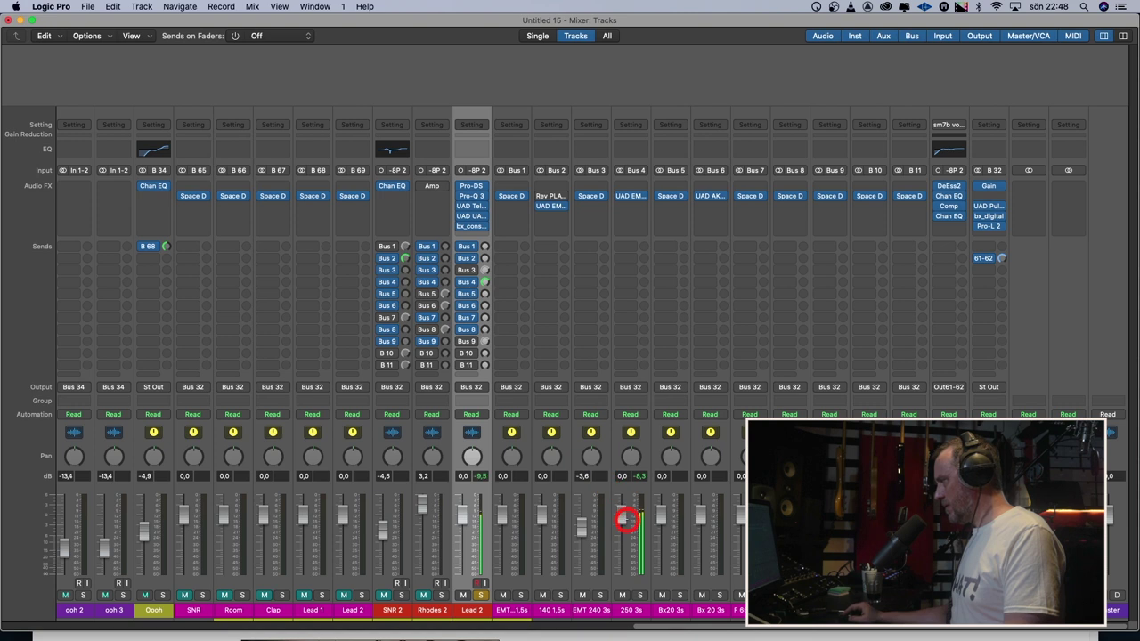
drag(625, 531, 633, 520)
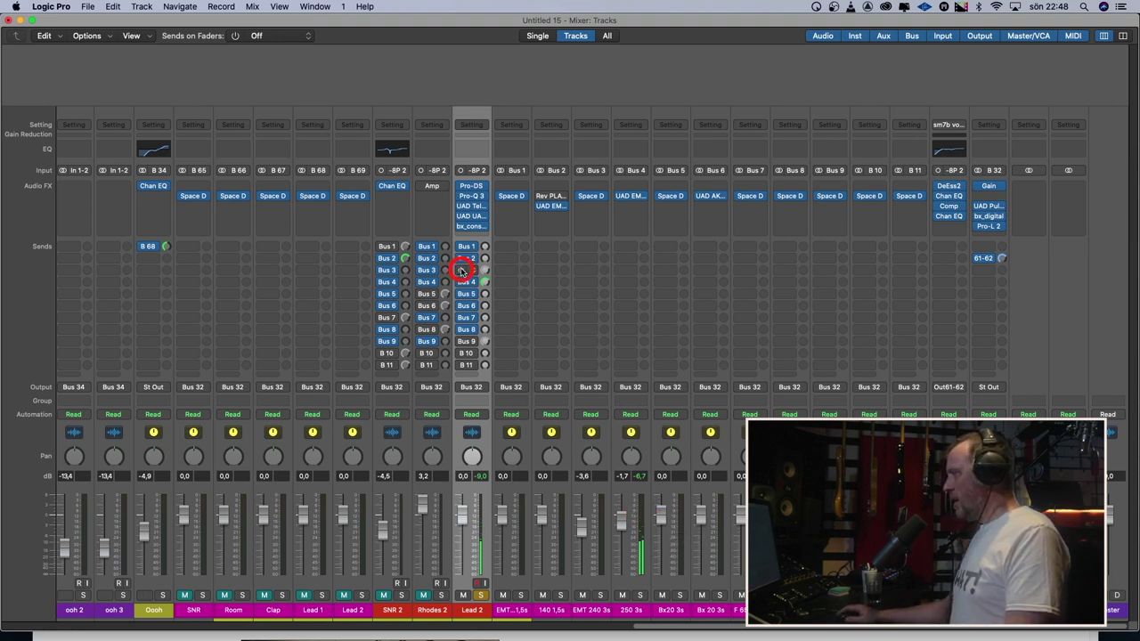
drag(462, 271, 461, 281)
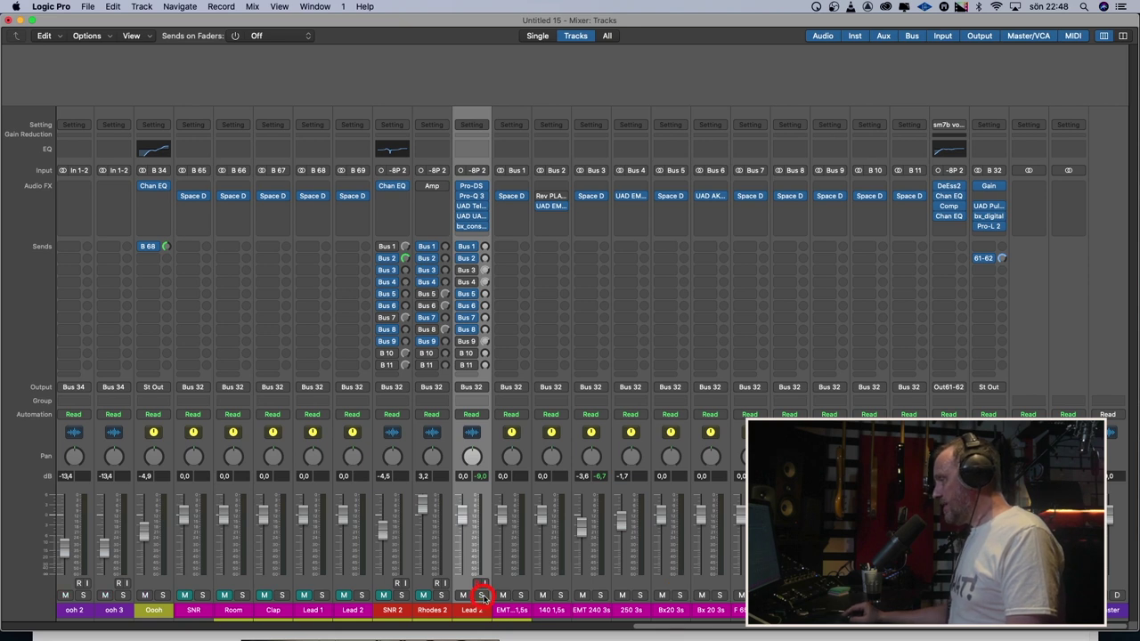
Solo Rhodes 2 instead of Lead 2 with its Bus 5 send active and lower the Bx20 3s channel to -2.0 dB
click(677, 611)
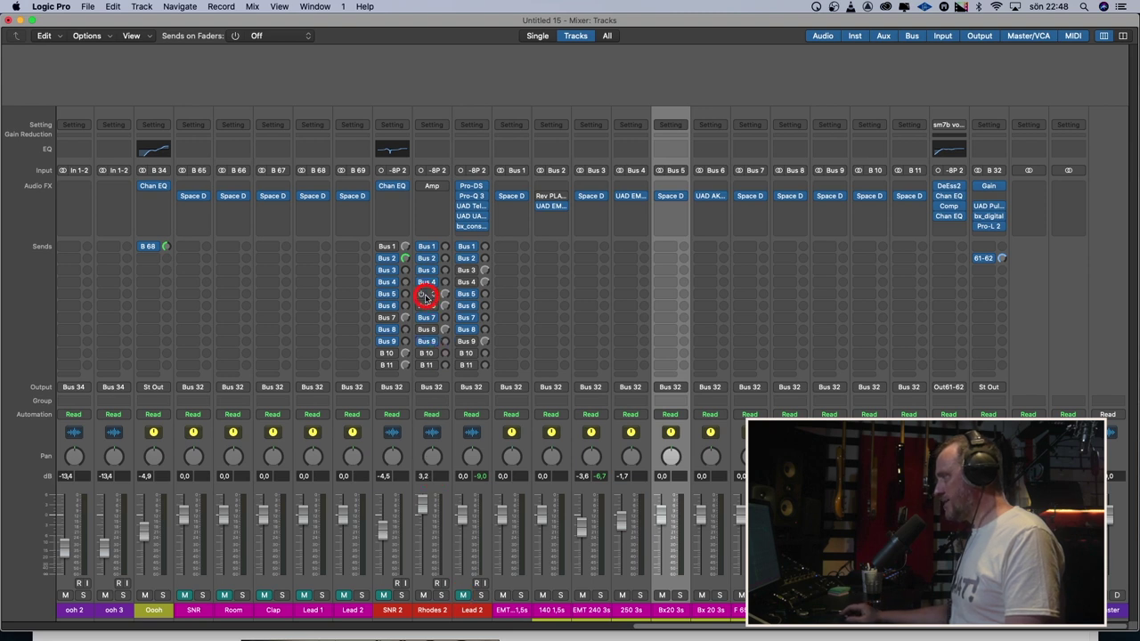
click(428, 611)
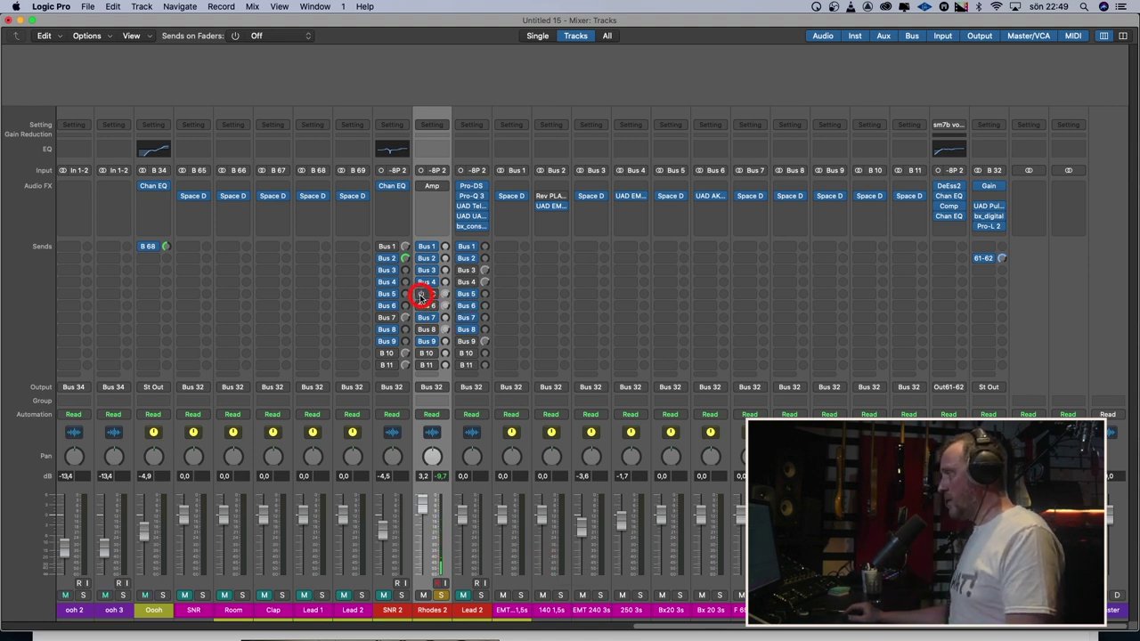
click(466, 317)
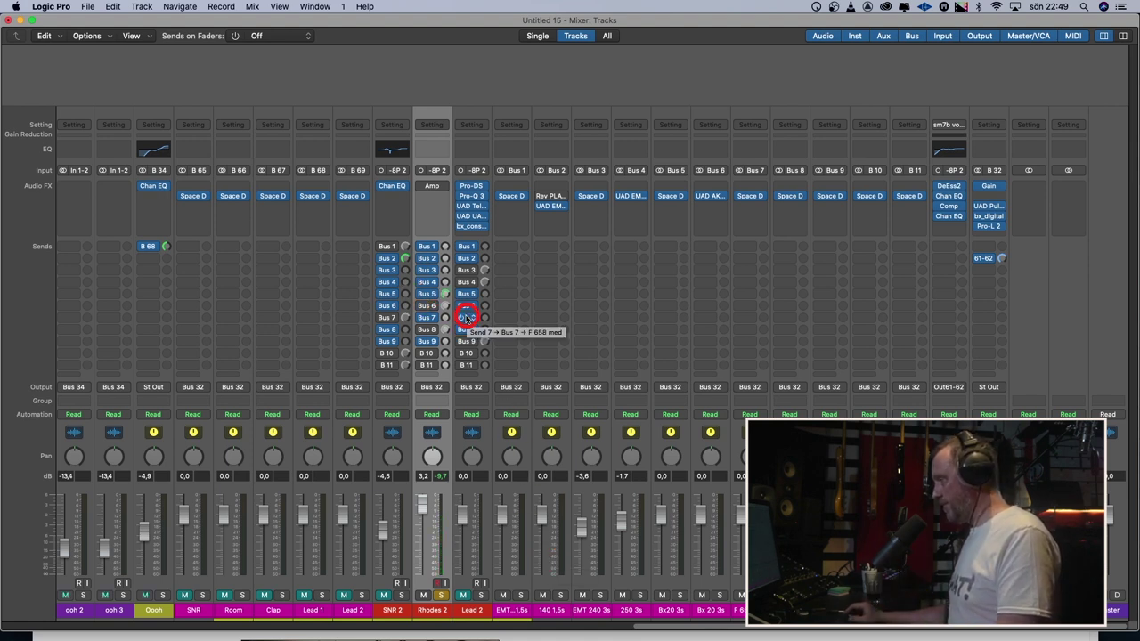
drag(467, 317, 521, 323)
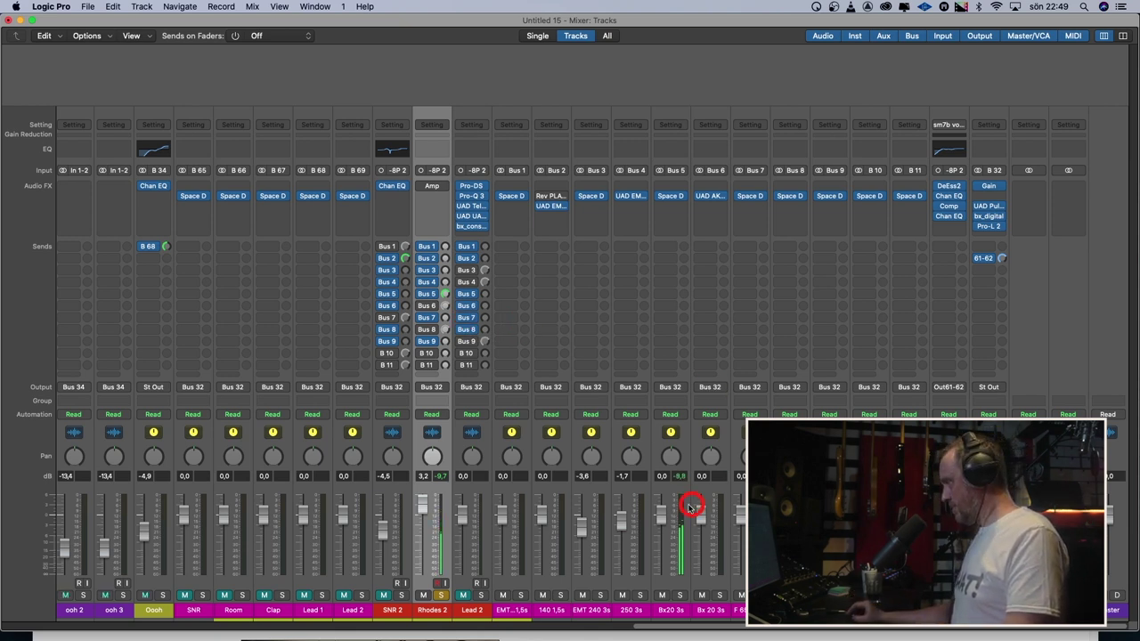
drag(664, 519, 662, 531)
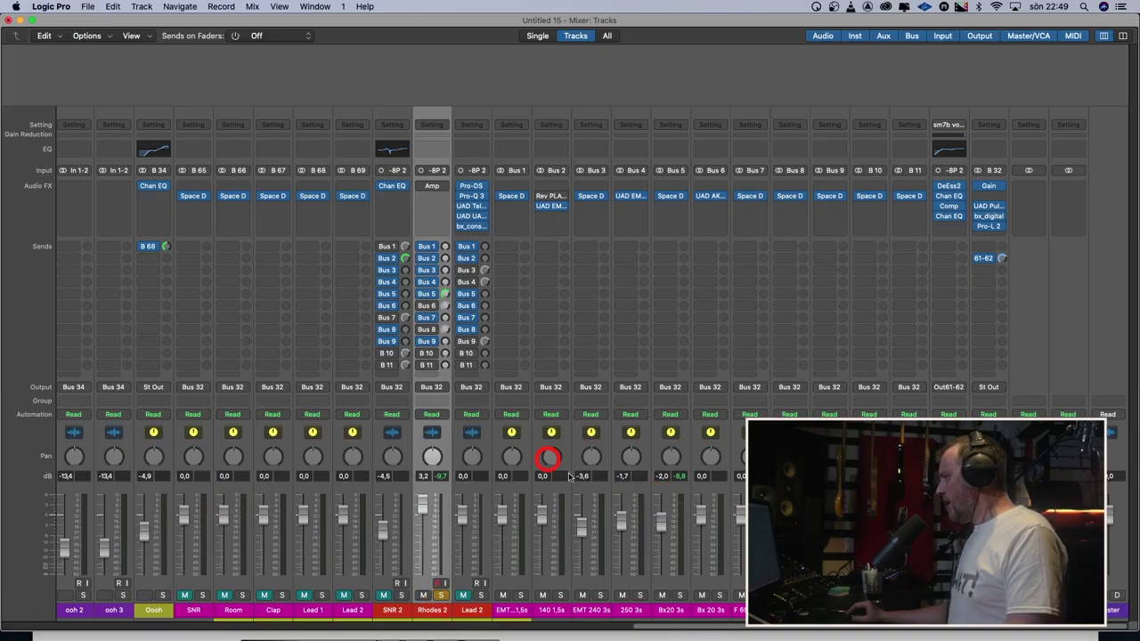
Open the UAD AKG BX 20 reverb on the Bx 20 3s channel and place its window clear of the Rhodes 2 sends
click(715, 616)
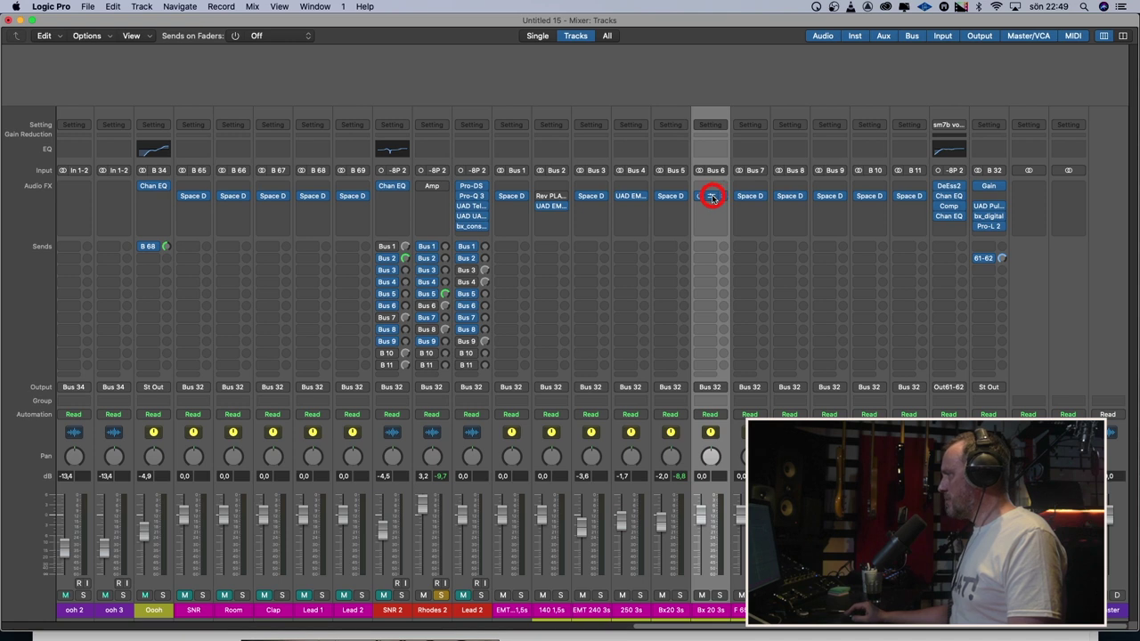
click(710, 195)
drag(472, 105, 795, 73)
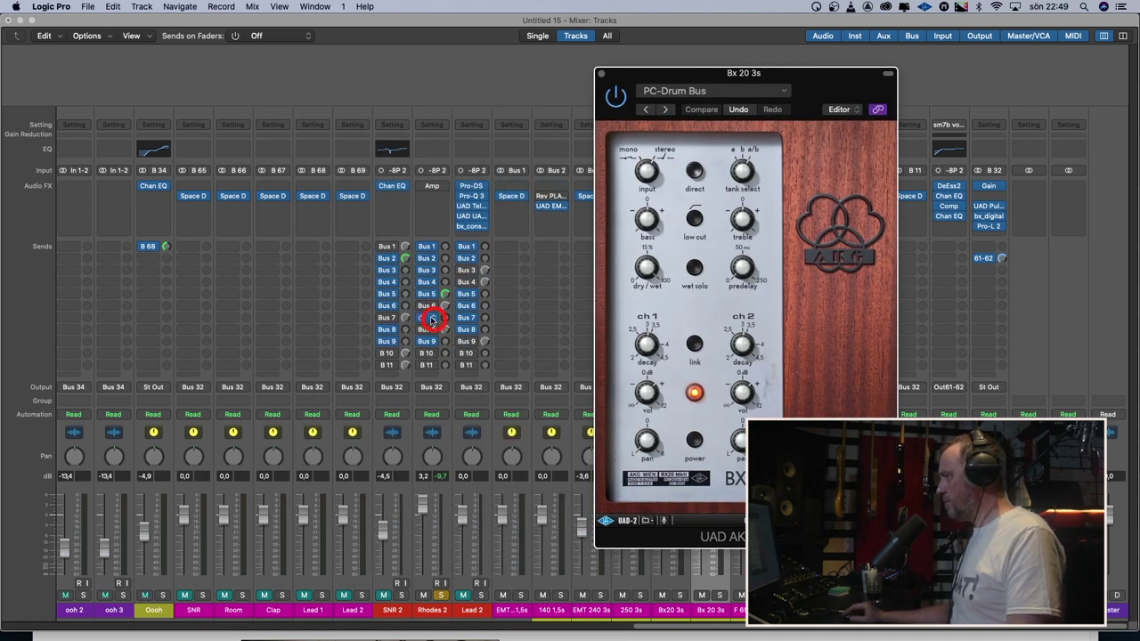
Switch Rhodes 2's send from Bus 5 to Bus 6 to compare both reverbs, and close the AKG BX 20 window
drag(422, 294, 423, 306)
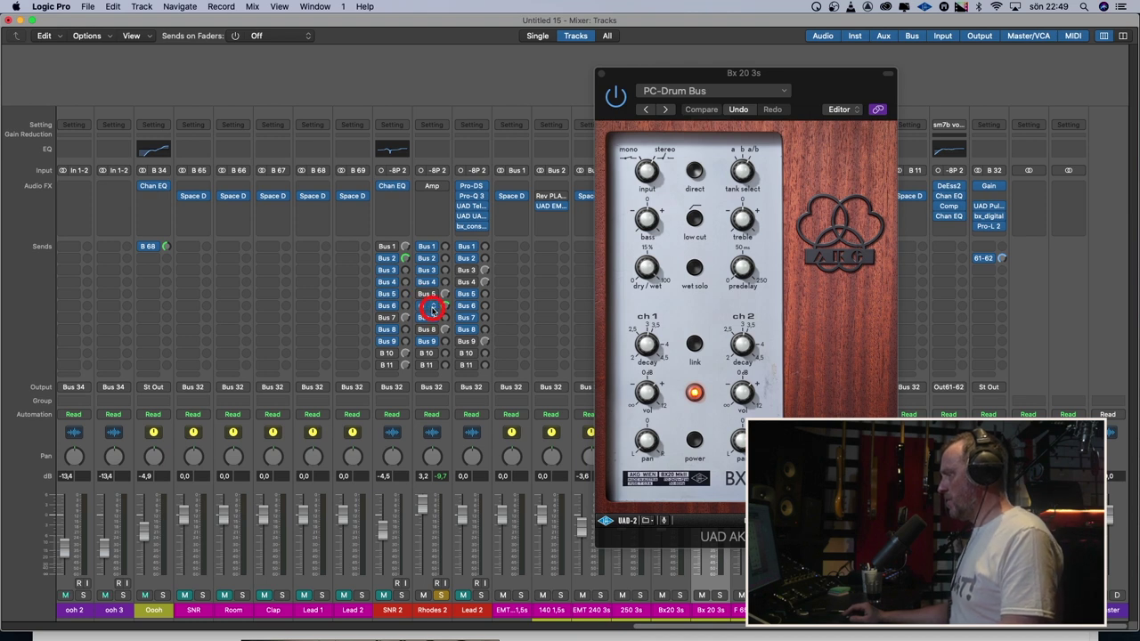
click(465, 321)
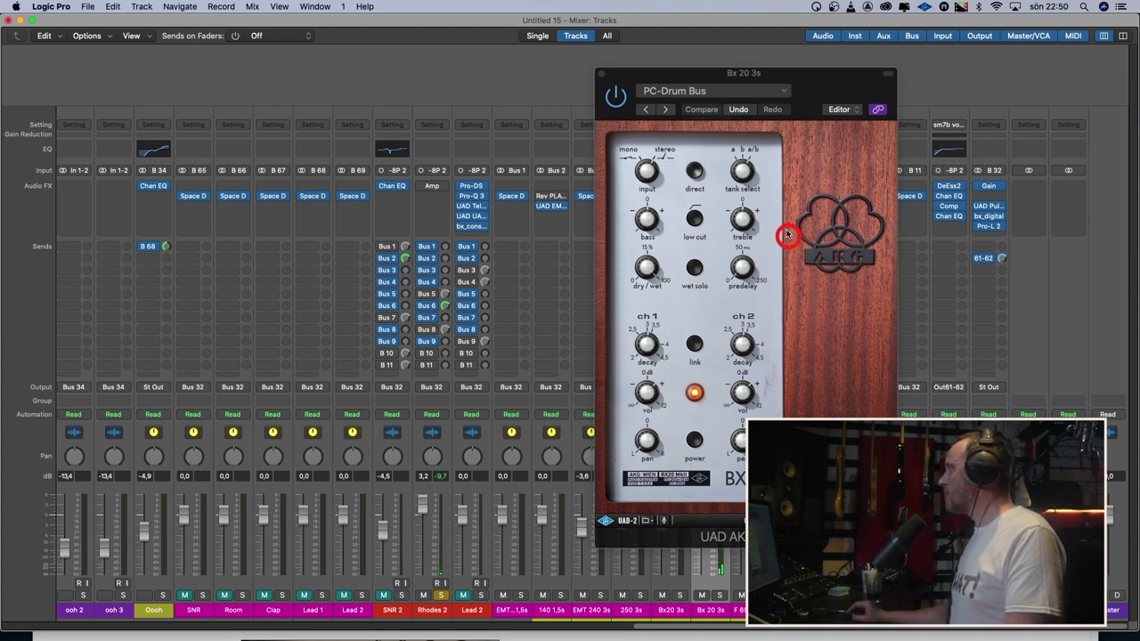
click(602, 74)
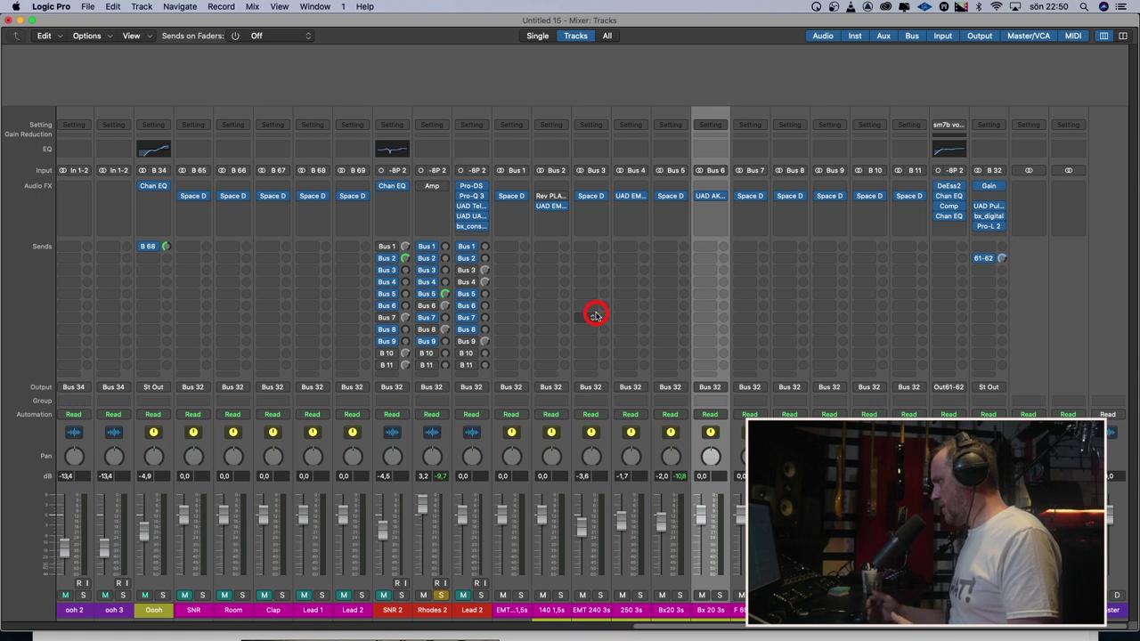
Turn on the Amp Designer insert on Rhodes 2 and lower the channel's level to 0.1 dB
click(423, 186)
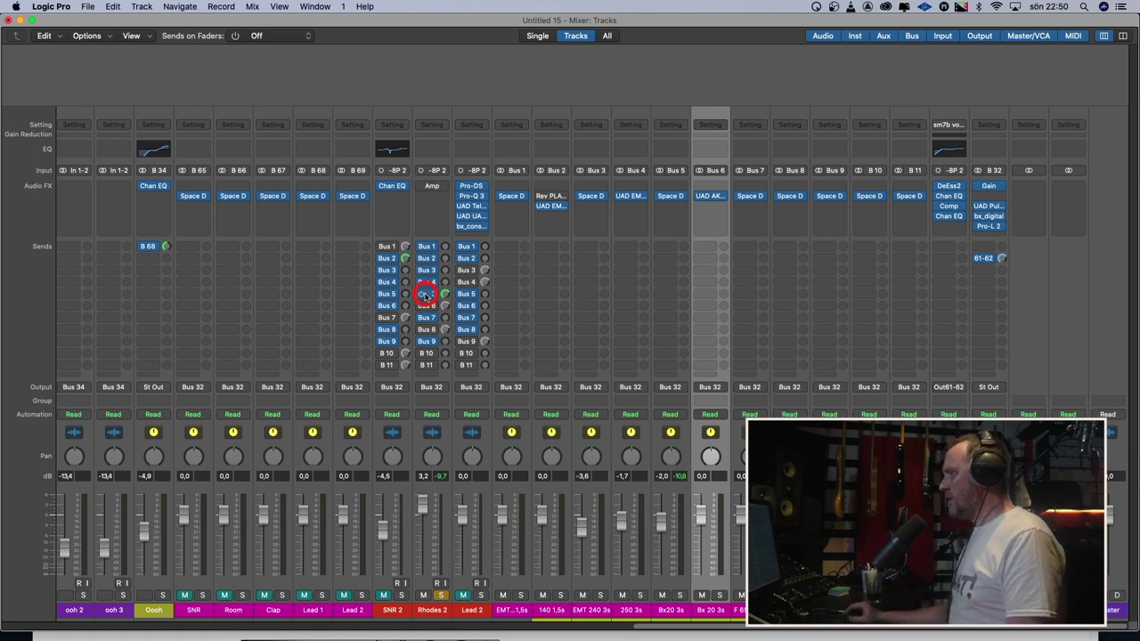
click(430, 188)
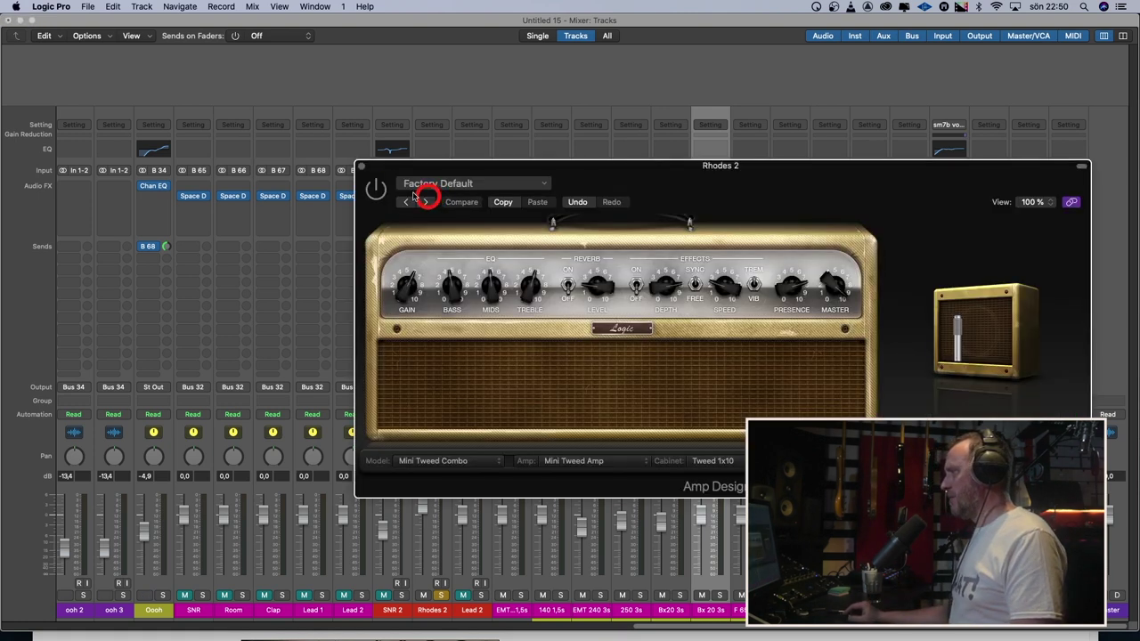
click(363, 167)
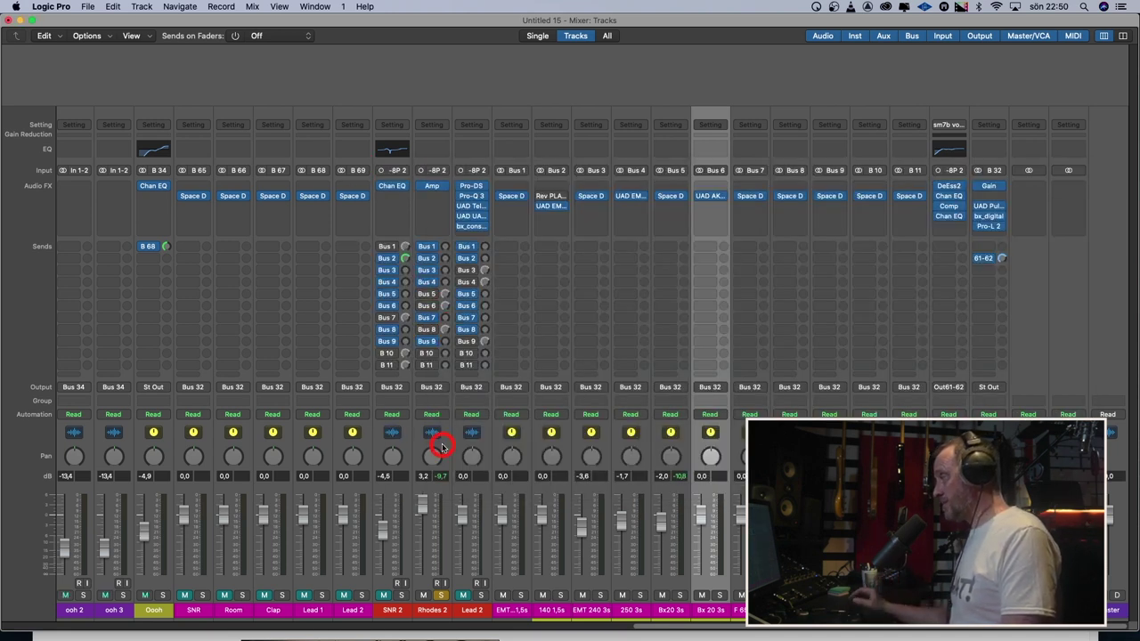
drag(429, 504, 428, 528)
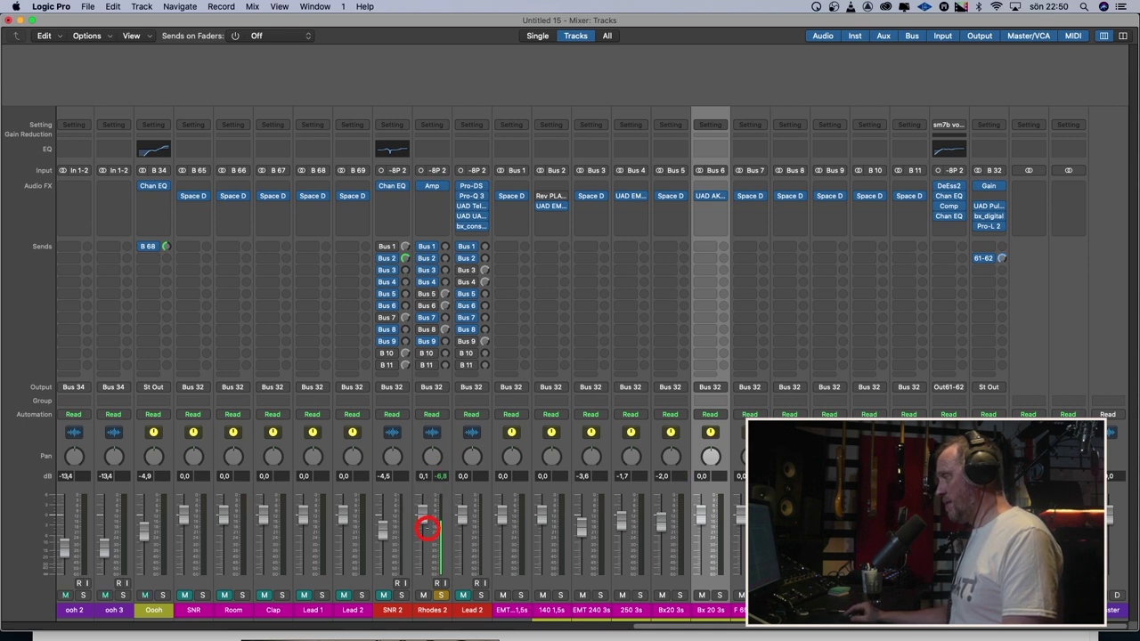
Compare Rhodes 2 through its Bus 5 and Bus 6 sends with the amp on, and unsolo the channel
click(442, 294)
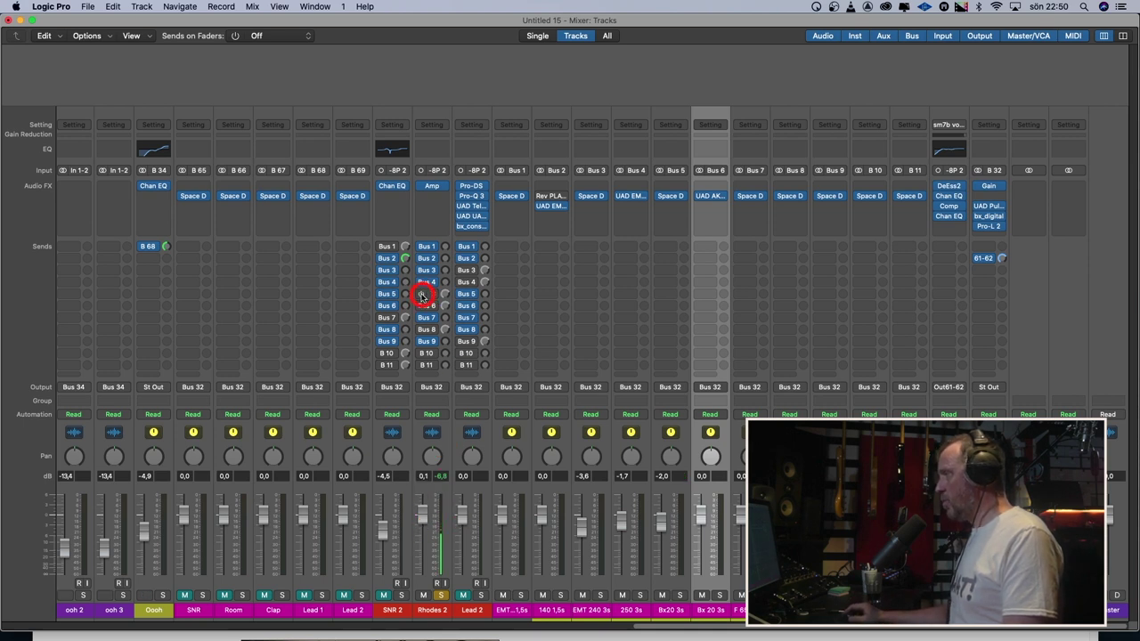
click(515, 344)
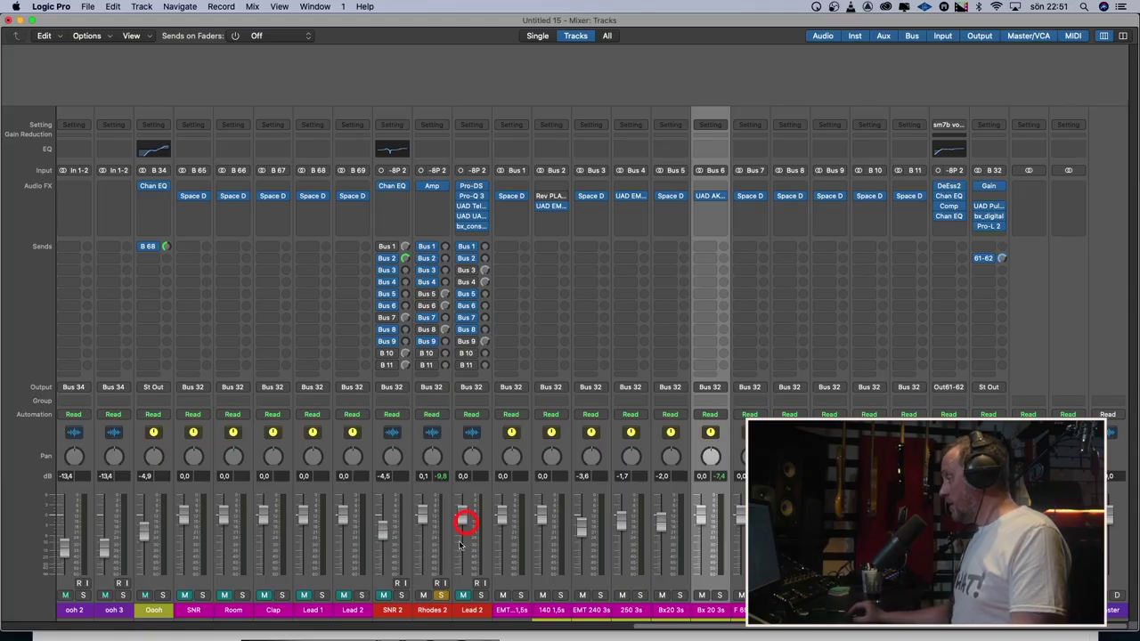
click(441, 595)
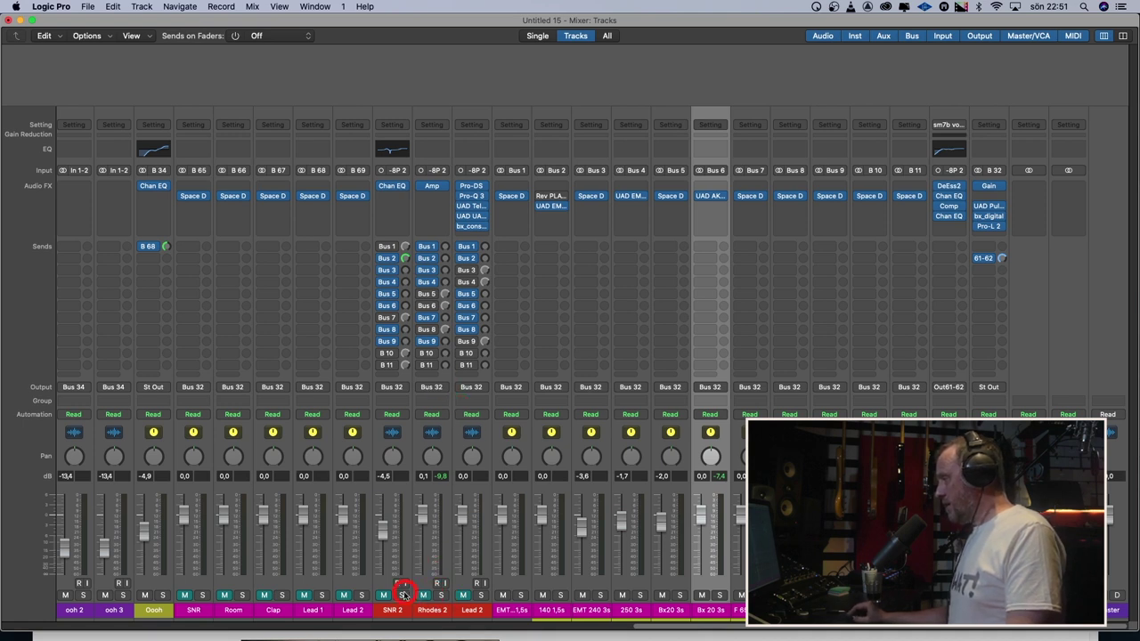
Open the Space Designer on the F 658 med channel and solo SNR 2 with its Bus 7 send active instead of Bus 2
click(750, 223)
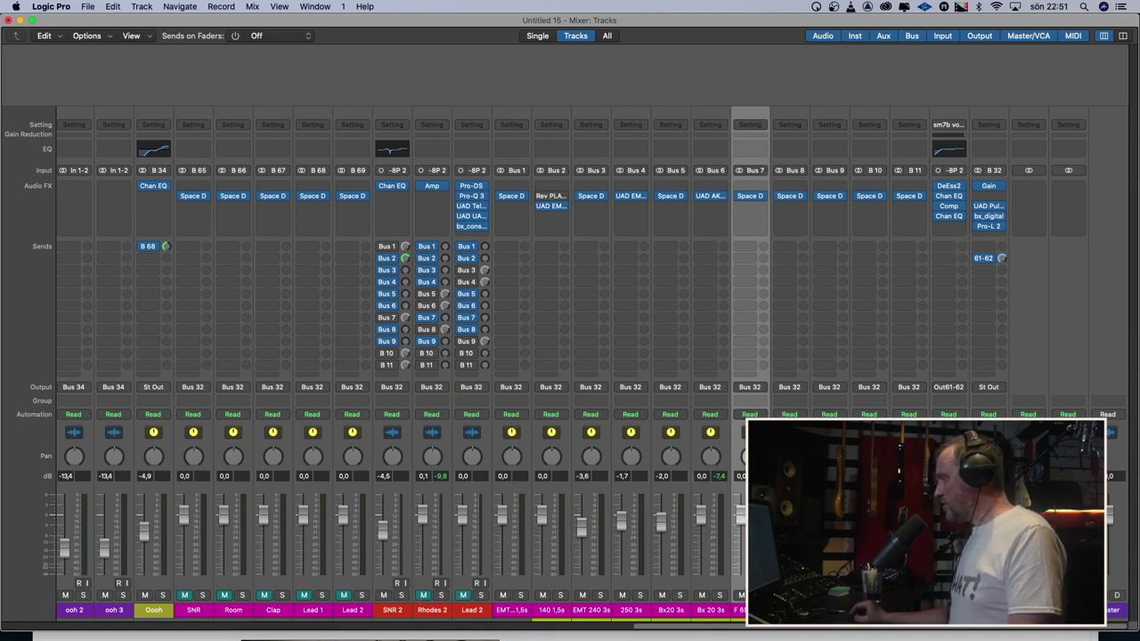
click(753, 199)
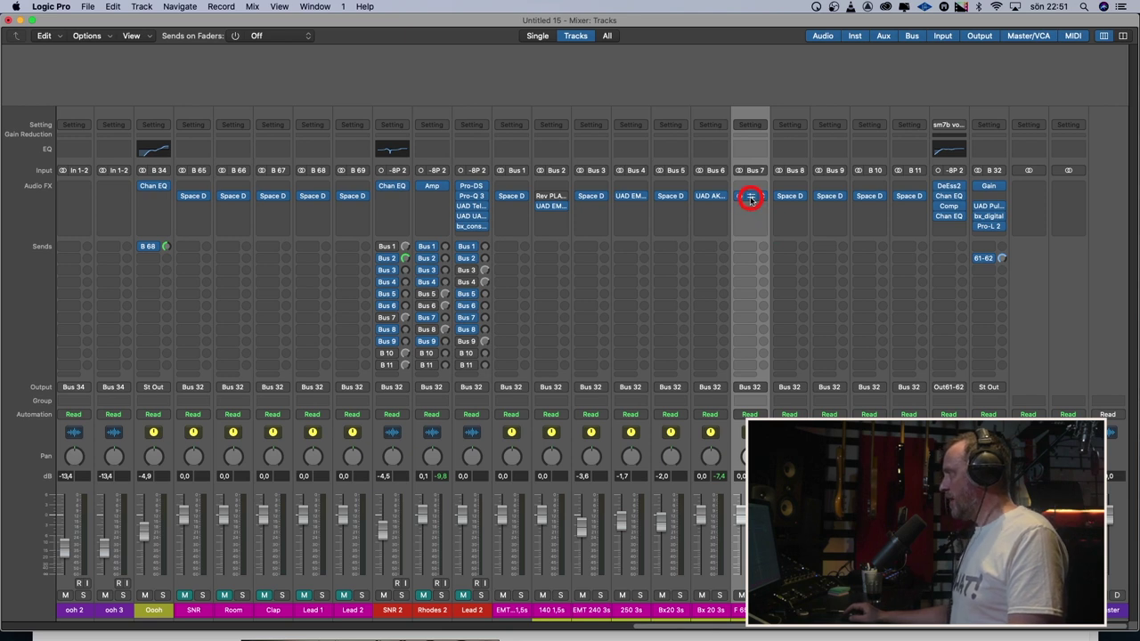
click(751, 198)
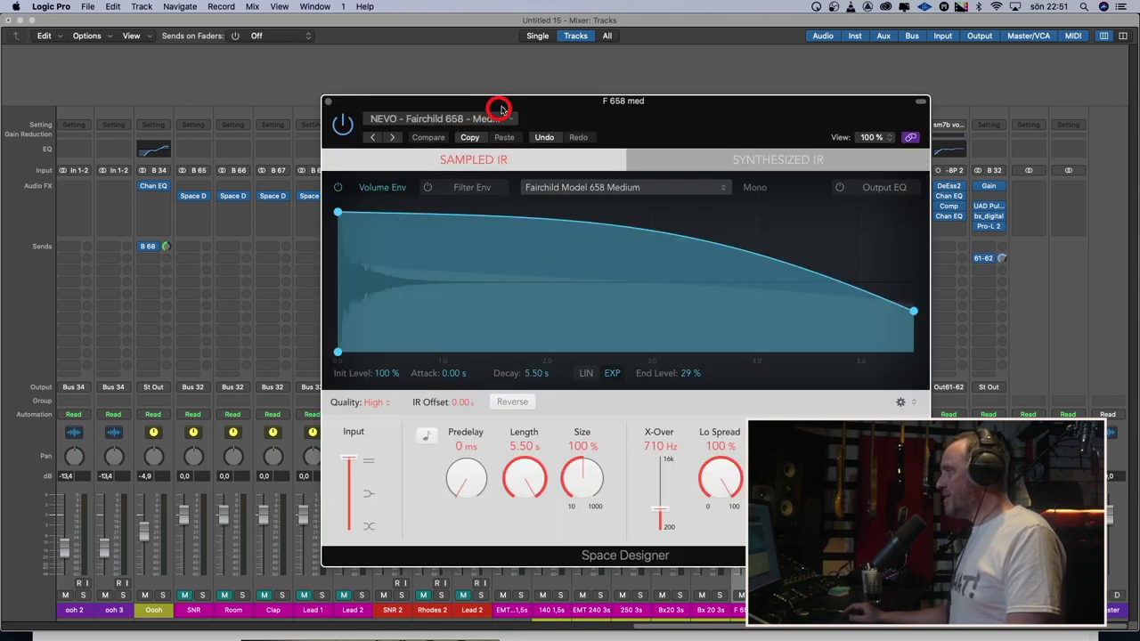
drag(501, 108, 630, 77)
click(466, 318)
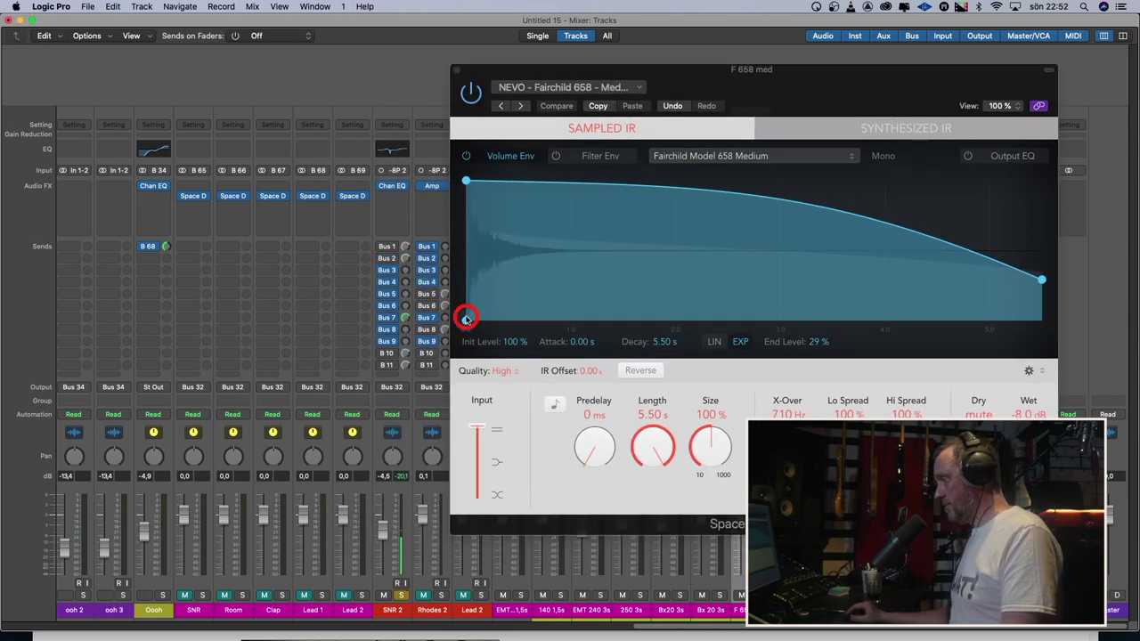
drag(465, 318, 489, 322)
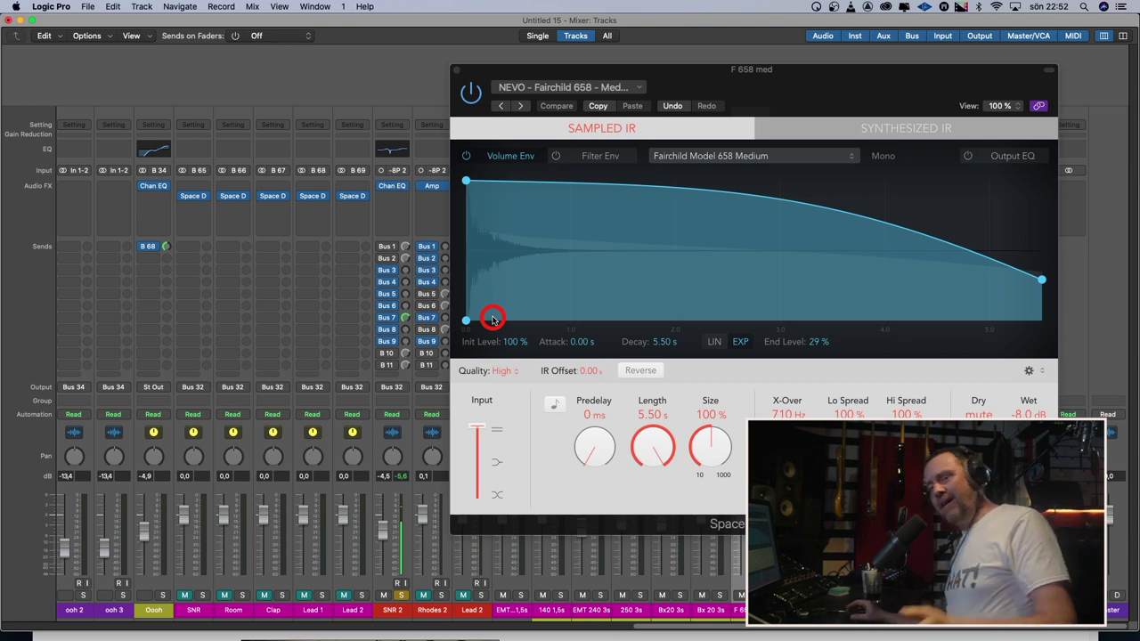
Shorten the Fairchild 658 reverb to a 1.43 s length, 919 ms decay and 9 % end level, and end the SNR 2 audition
drag(796, 85, 636, 48)
drag(522, 383, 484, 442)
drag(881, 242, 676, 271)
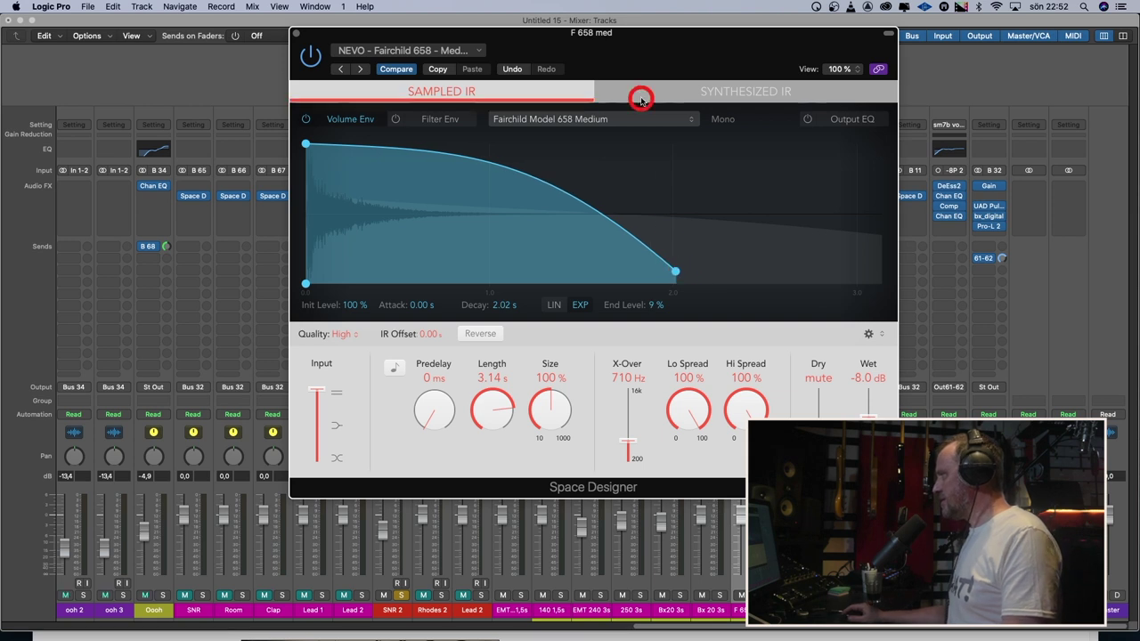
drag(655, 50, 839, 42)
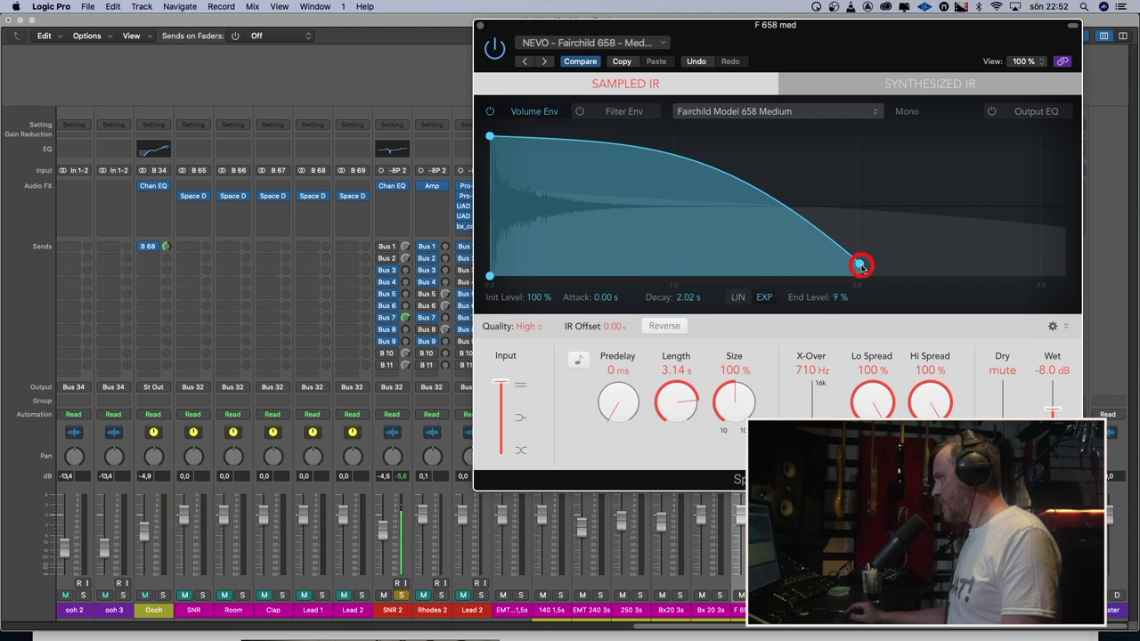
drag(682, 383, 677, 421)
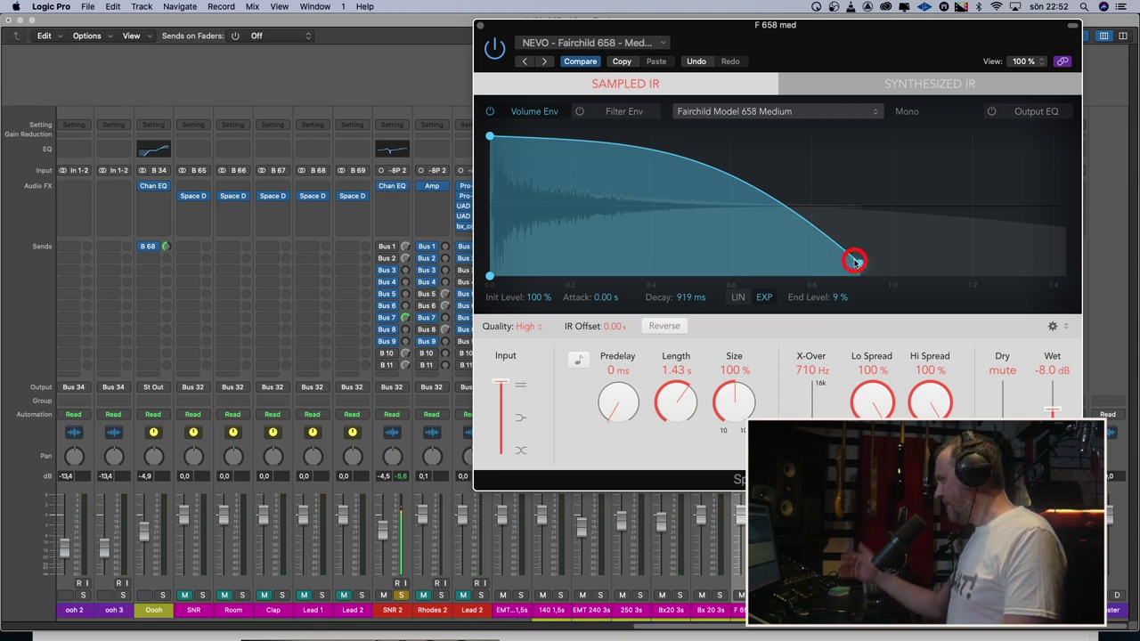
click(481, 26)
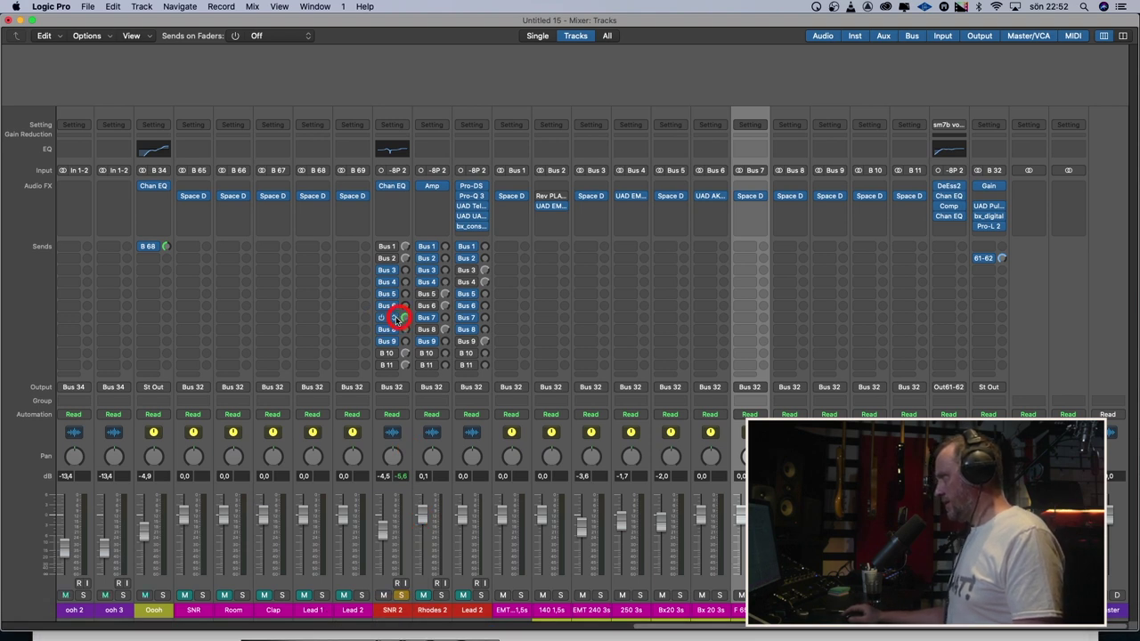
click(714, 595)
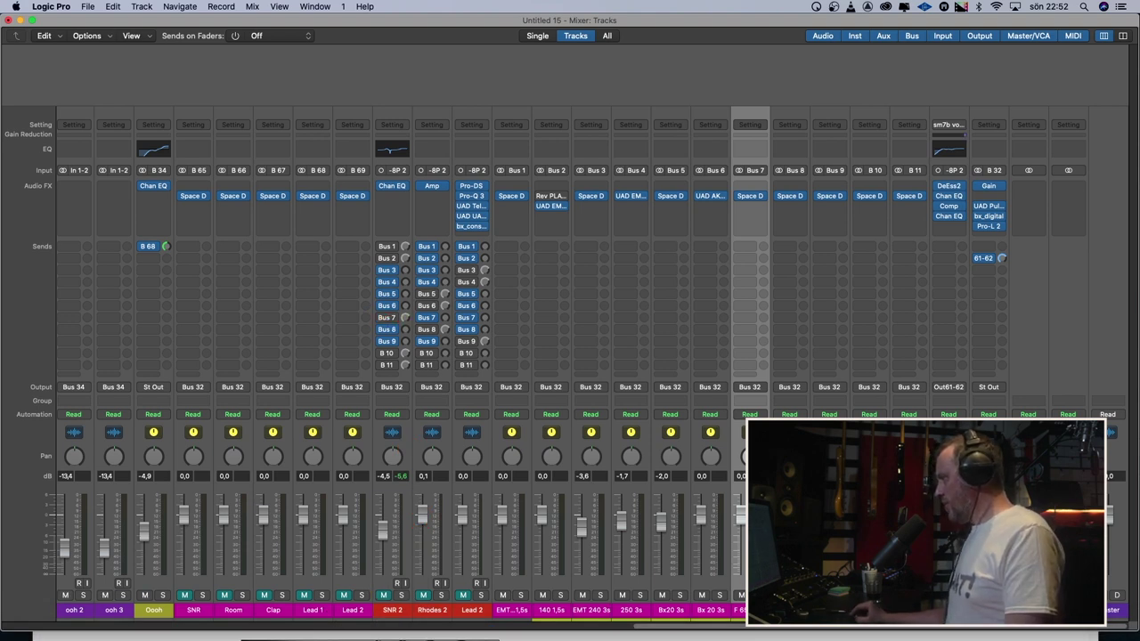
Open the Super C long Space Designer and look through its Nevo Studios - Plates & Springs presets, including the AKG BX20 mono and stereo groups
click(792, 195)
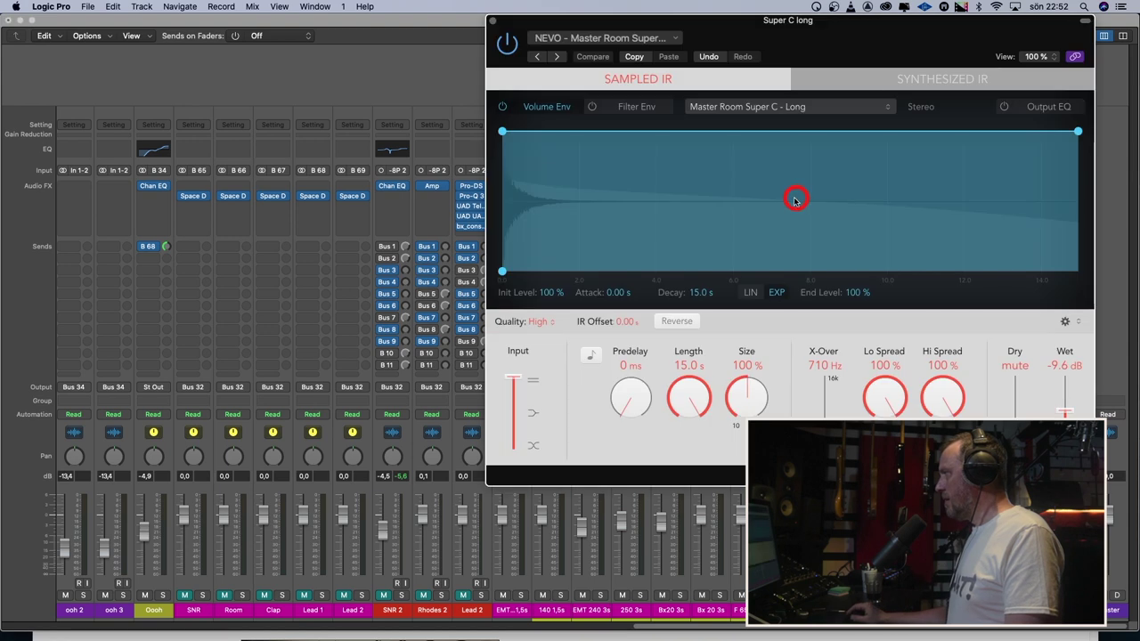
click(632, 37)
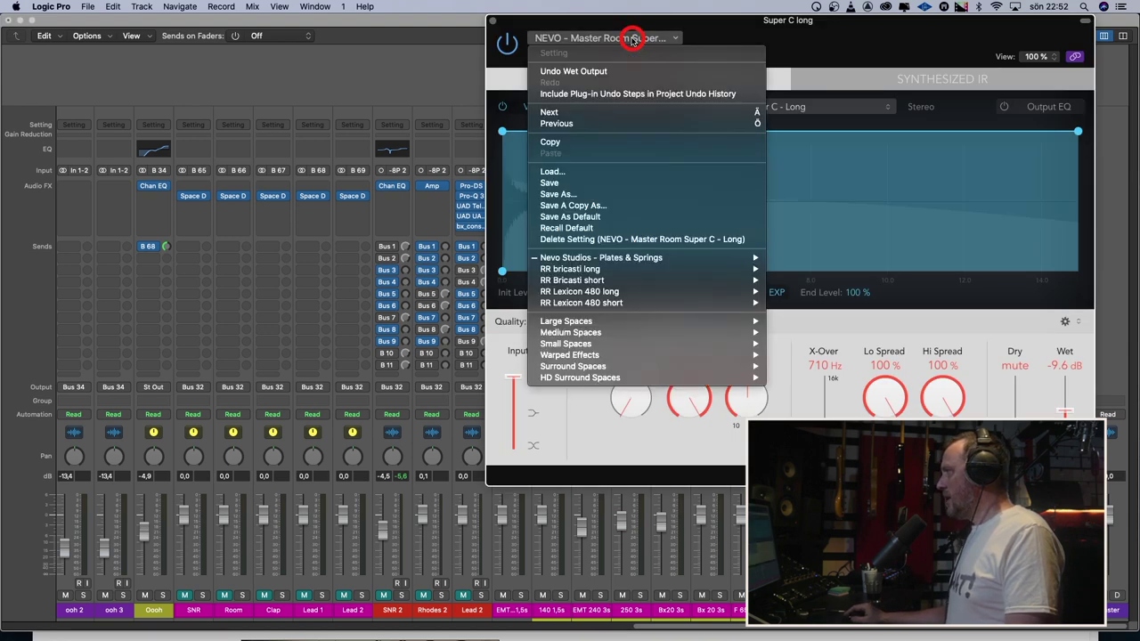
mouse_move(688, 258)
mouse_move(840, 298)
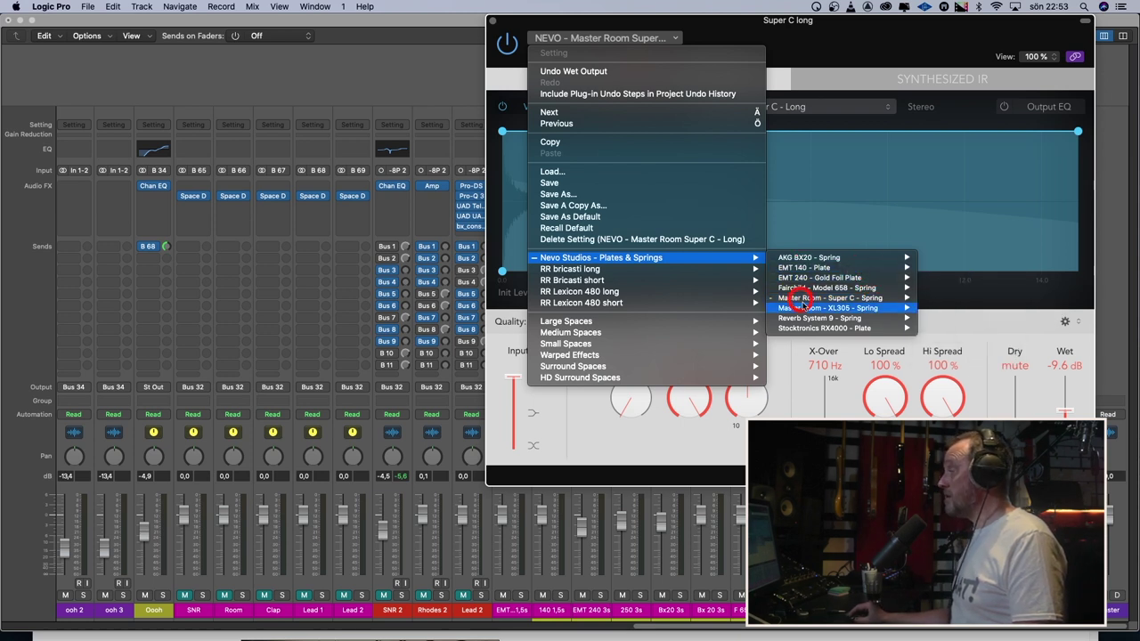
mouse_move(836, 259)
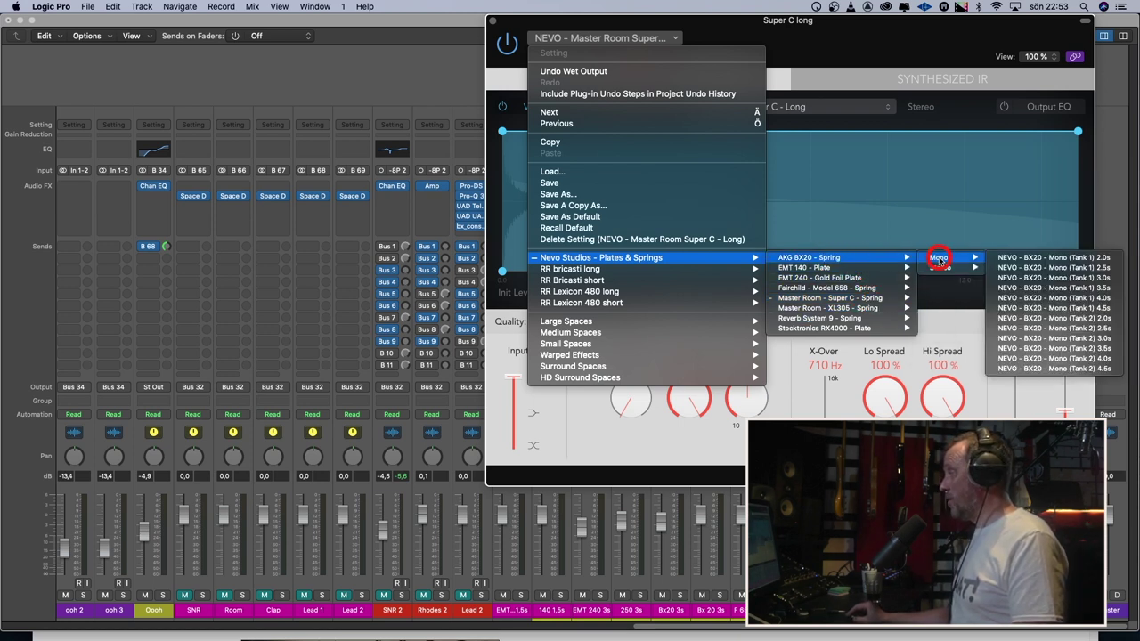
mouse_move(942, 270)
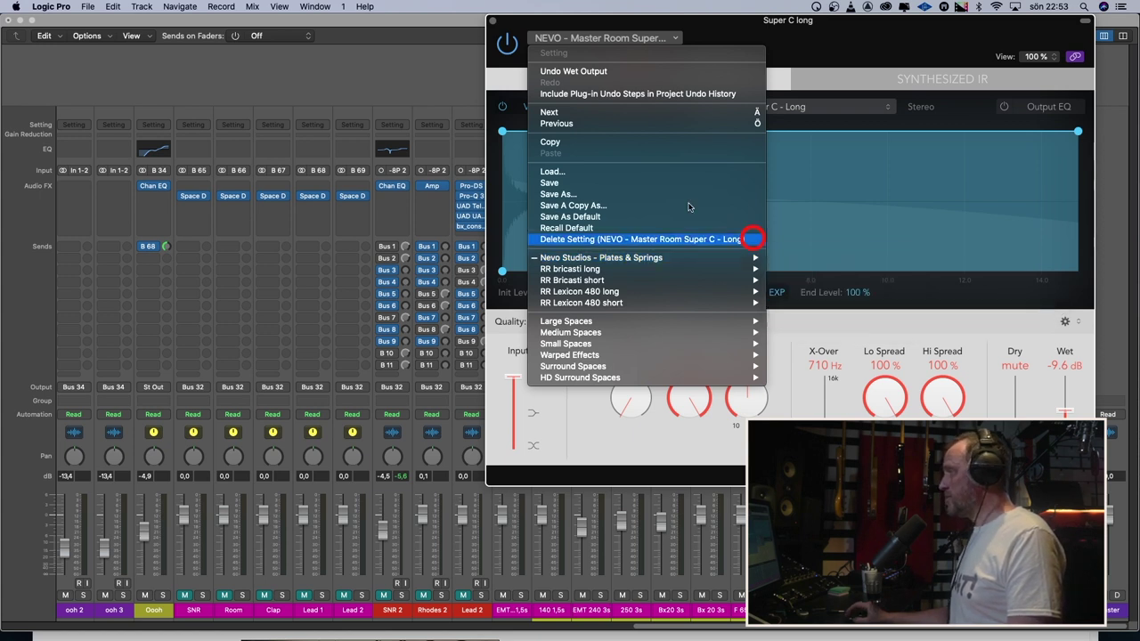
click(504, 25)
click(504, 25)
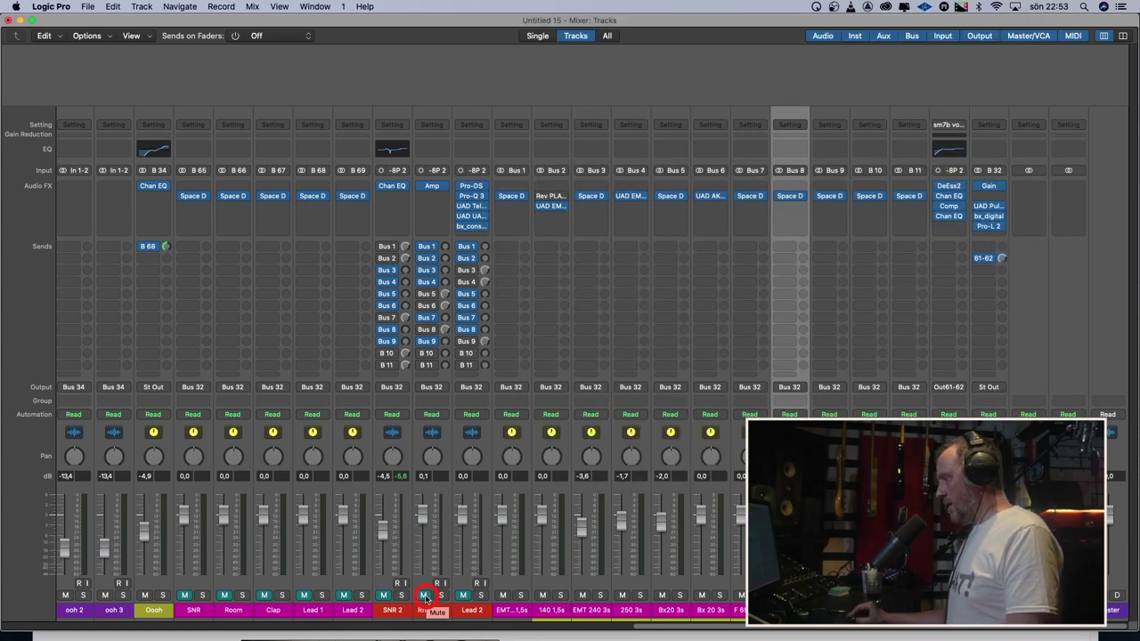
Solo Rhodes 2 with its Bus 8 send active to audition the Super C long reverb
click(442, 595)
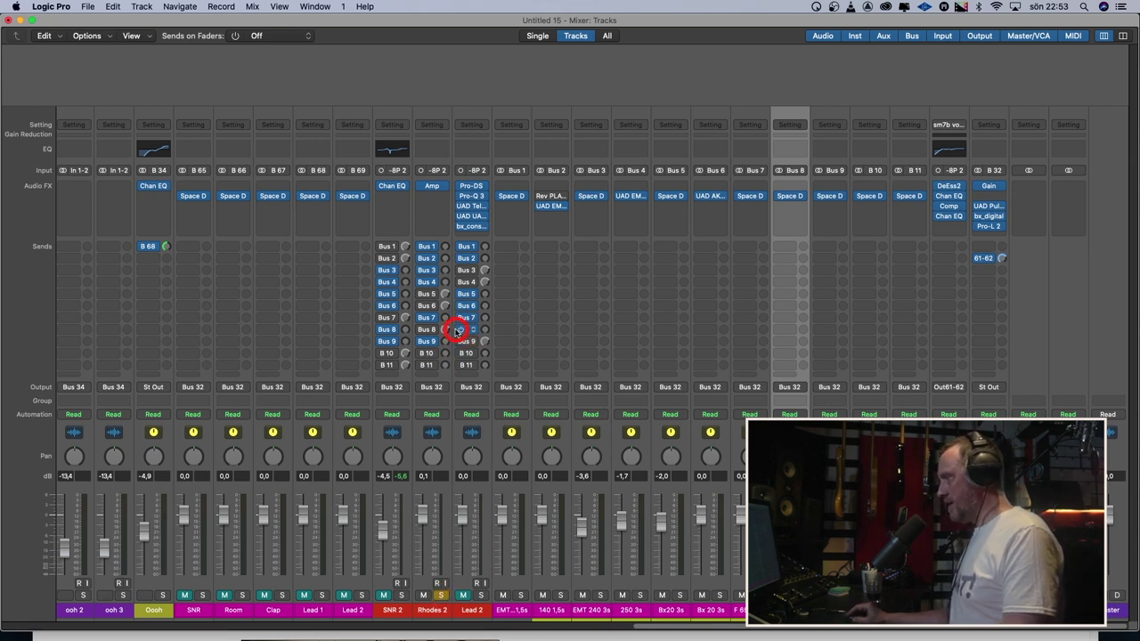
drag(482, 329, 549, 337)
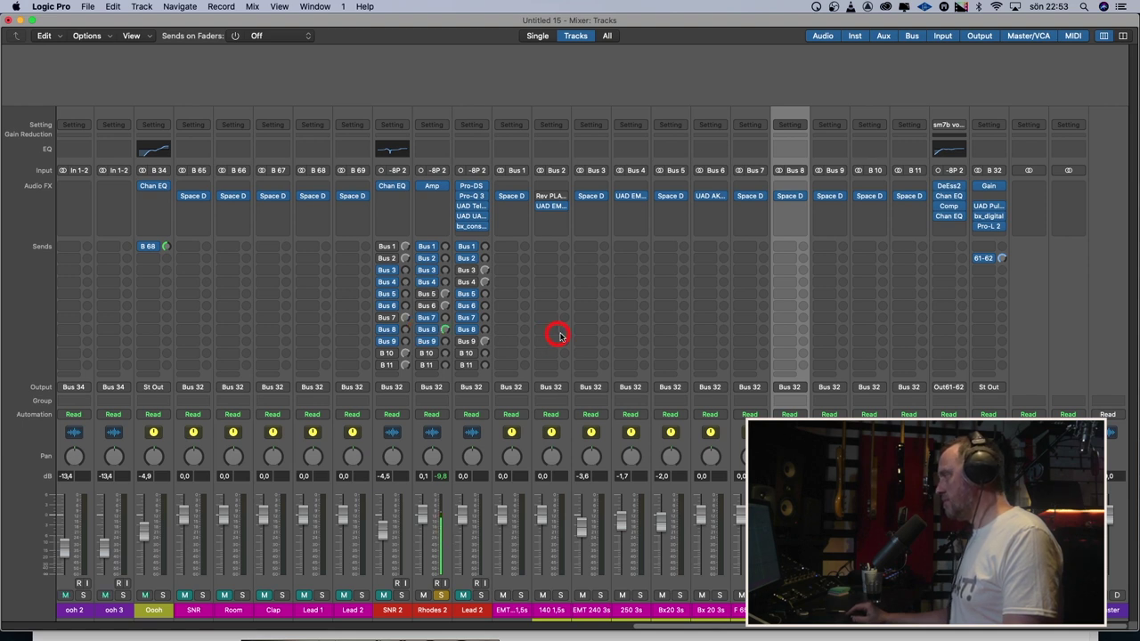
drag(576, 332, 582, 334)
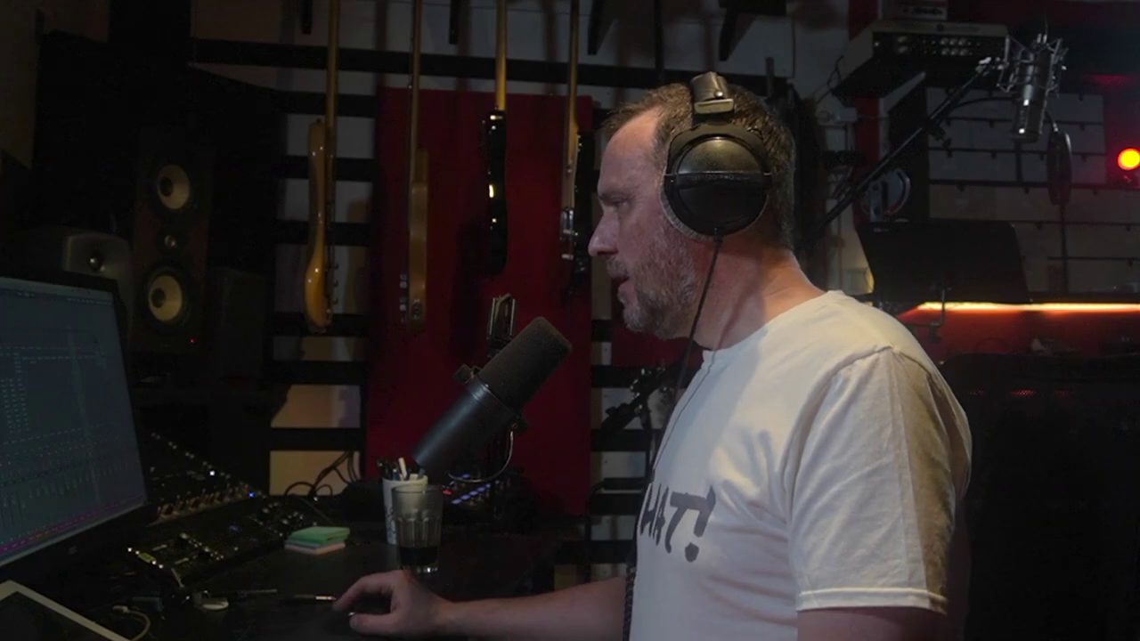
Solo Lead 2 instead of Rhodes 2 and view the Master Room XL-305 Flat settings in the XL 305 channel's Space Designer
click(482, 596)
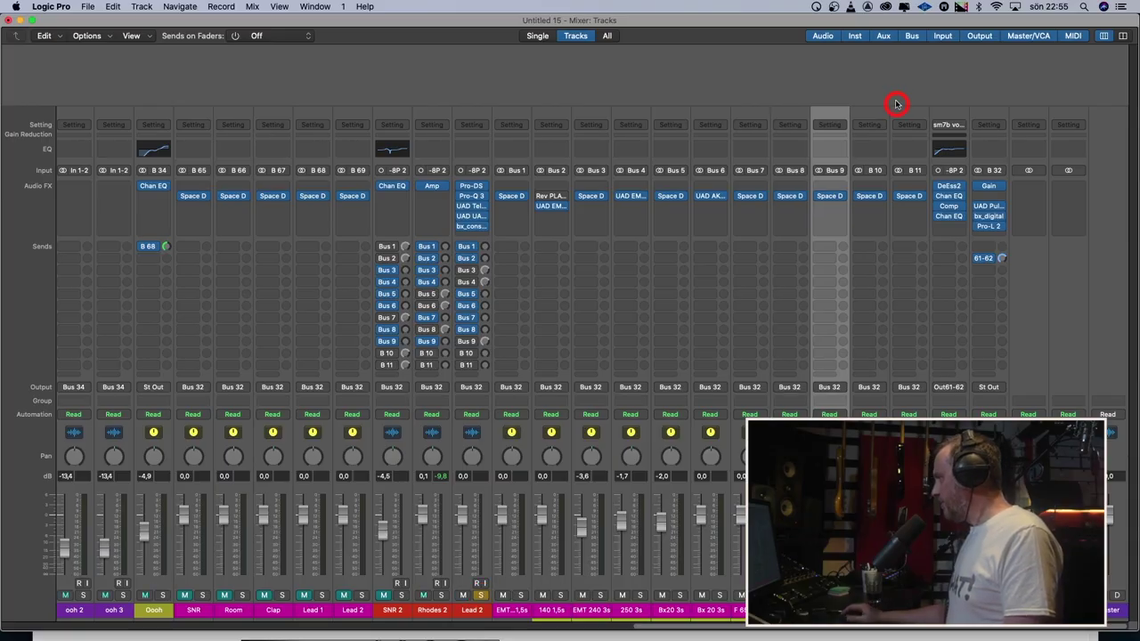
click(831, 196)
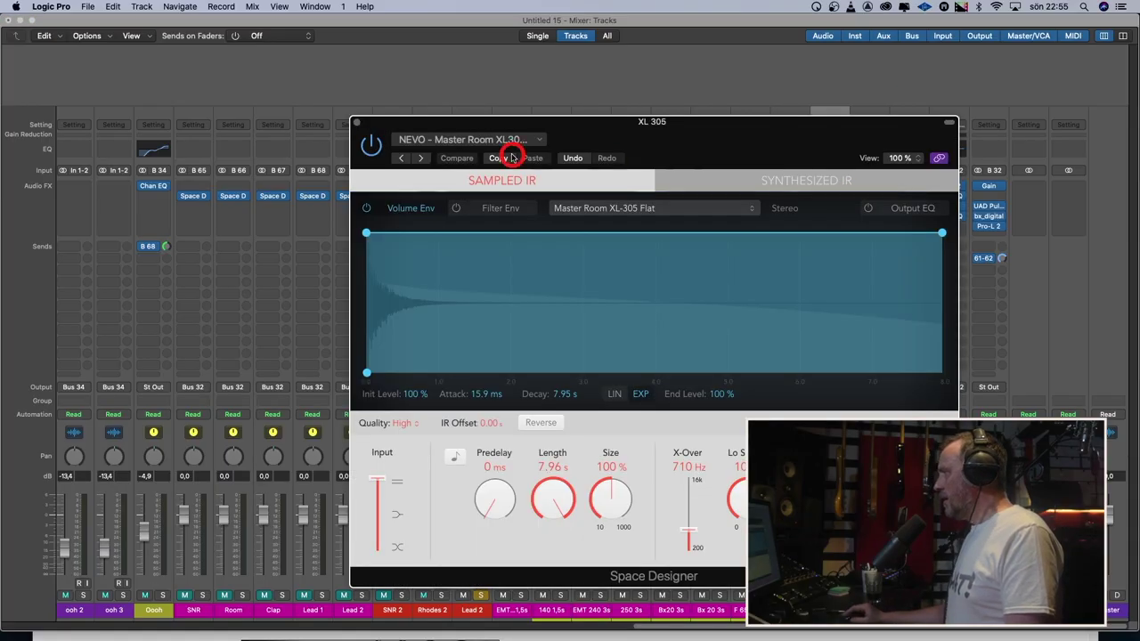
click(583, 156)
click(372, 135)
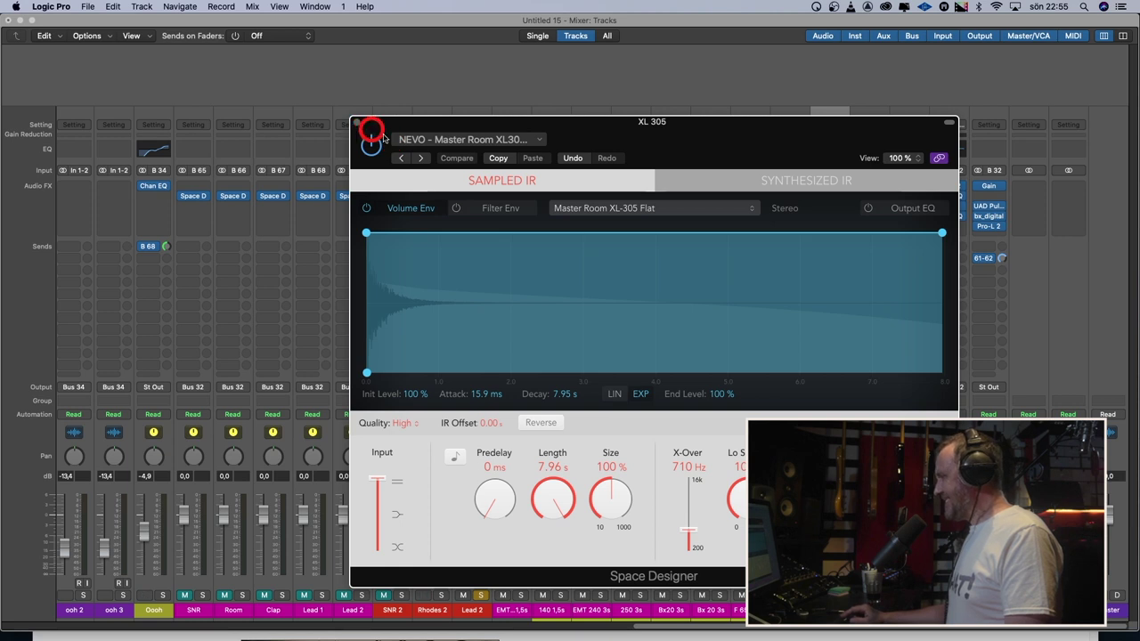
click(356, 122)
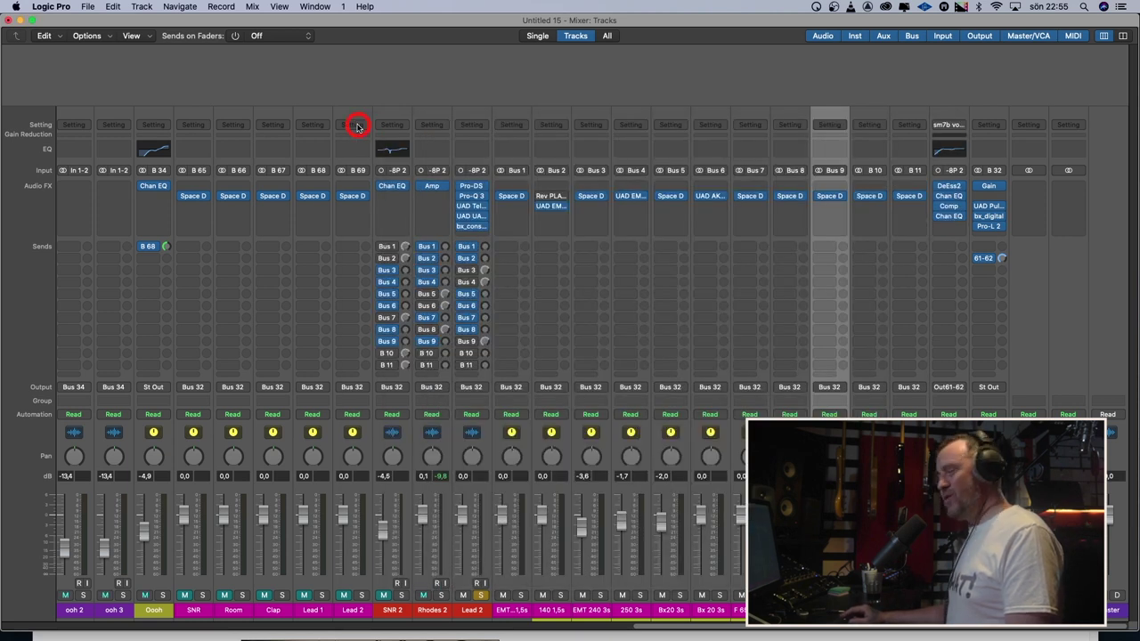
click(458, 307)
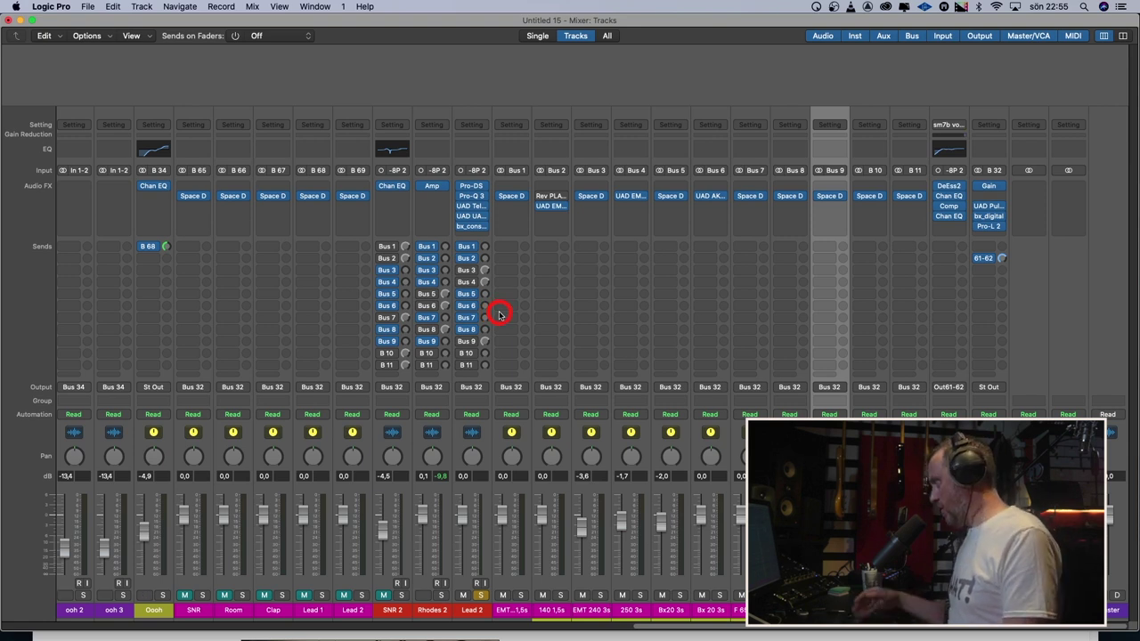
click(537, 337)
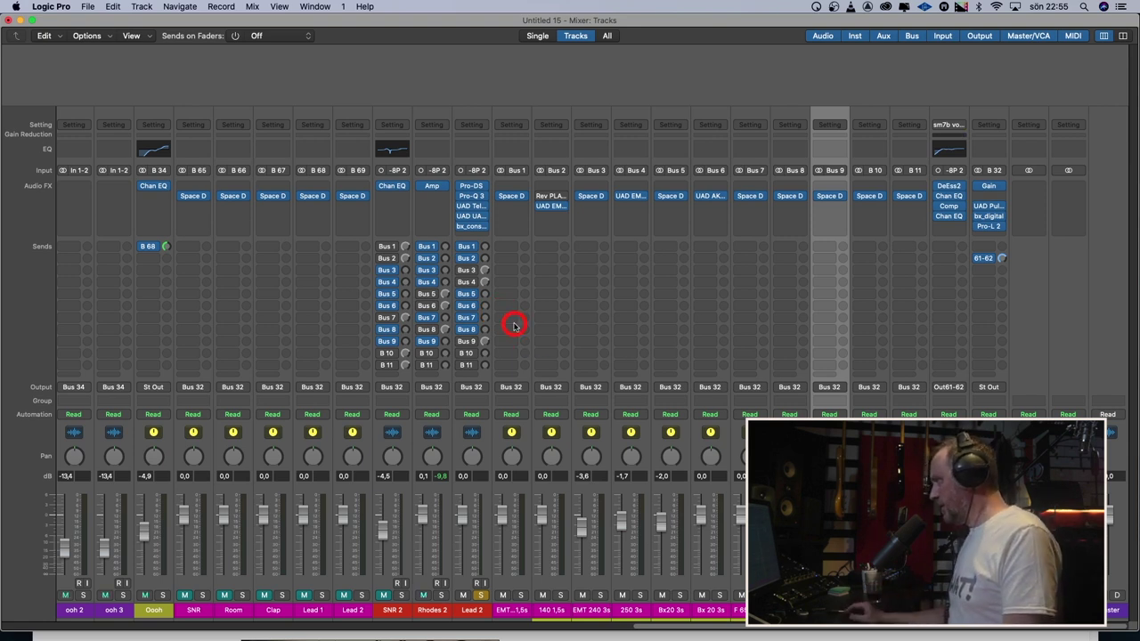
Activate Lead 2's Bus 9 send to audition the Master Room XL-305 reverb and open that bus channel's Space Designer
click(515, 454)
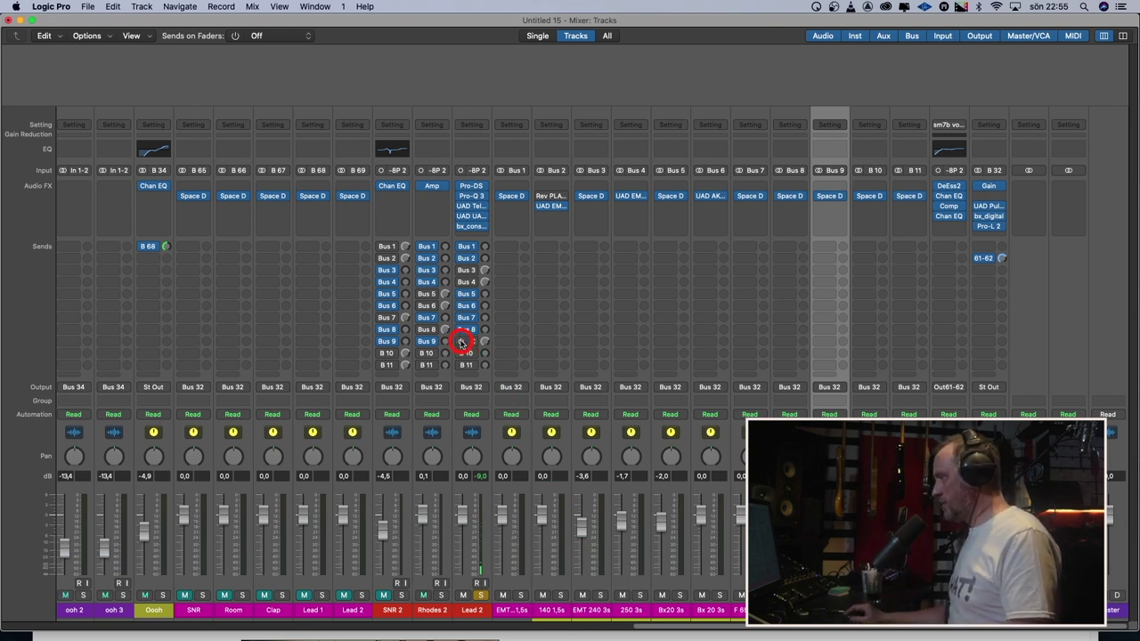
click(461, 342)
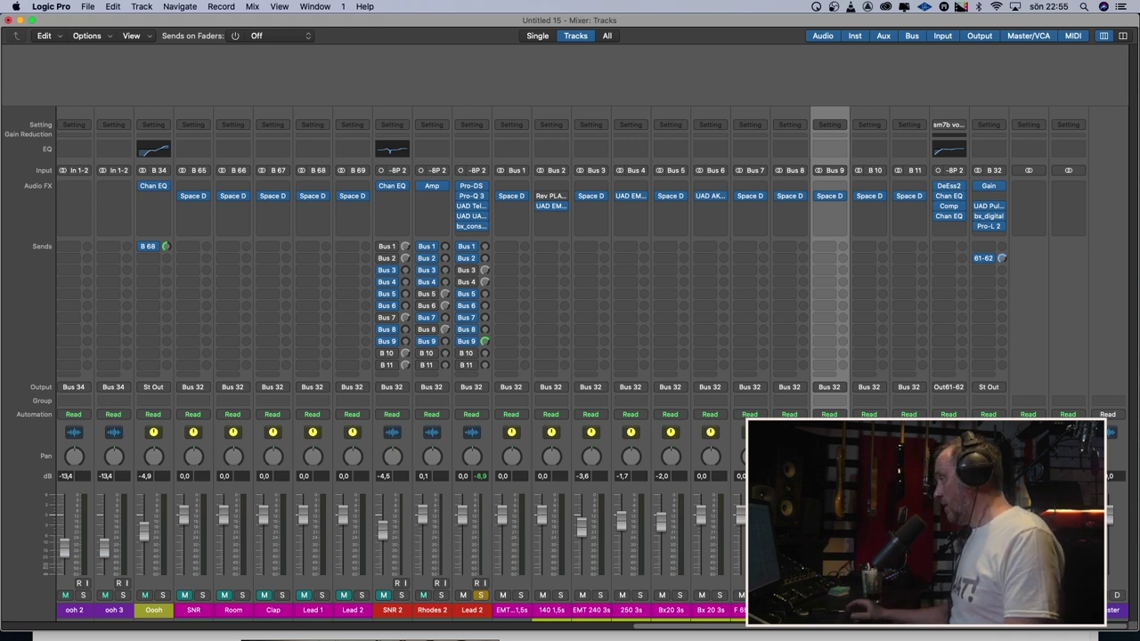
click(829, 200)
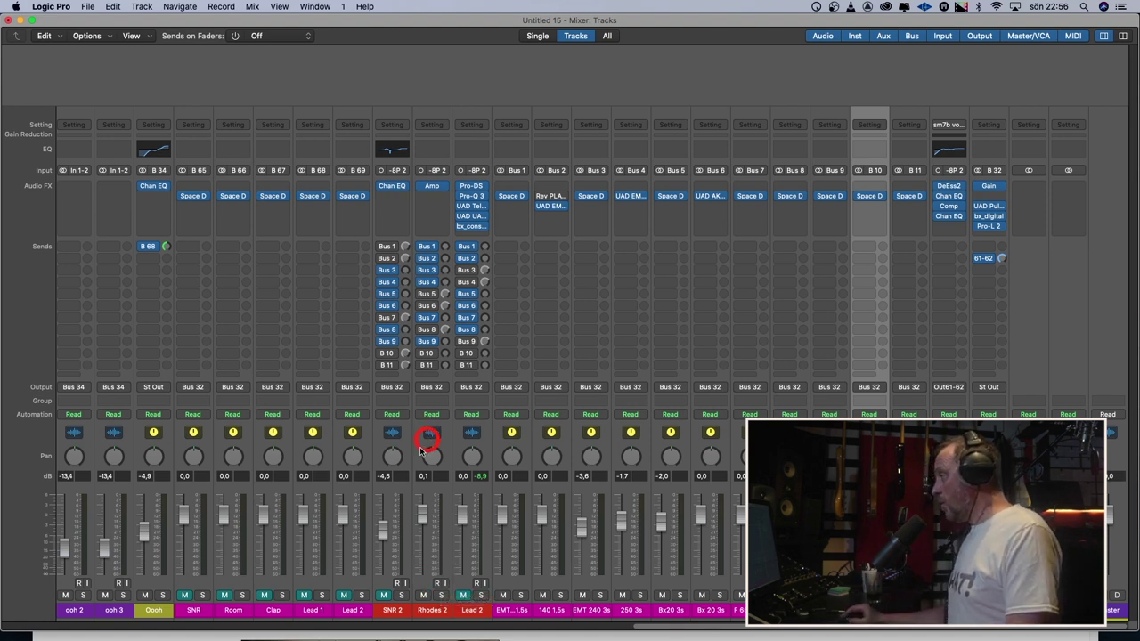
Solo SNR 2, open the Bus 10 channel's Space Designer and activate the track's Bus 10 send to audition that reverb
click(401, 595)
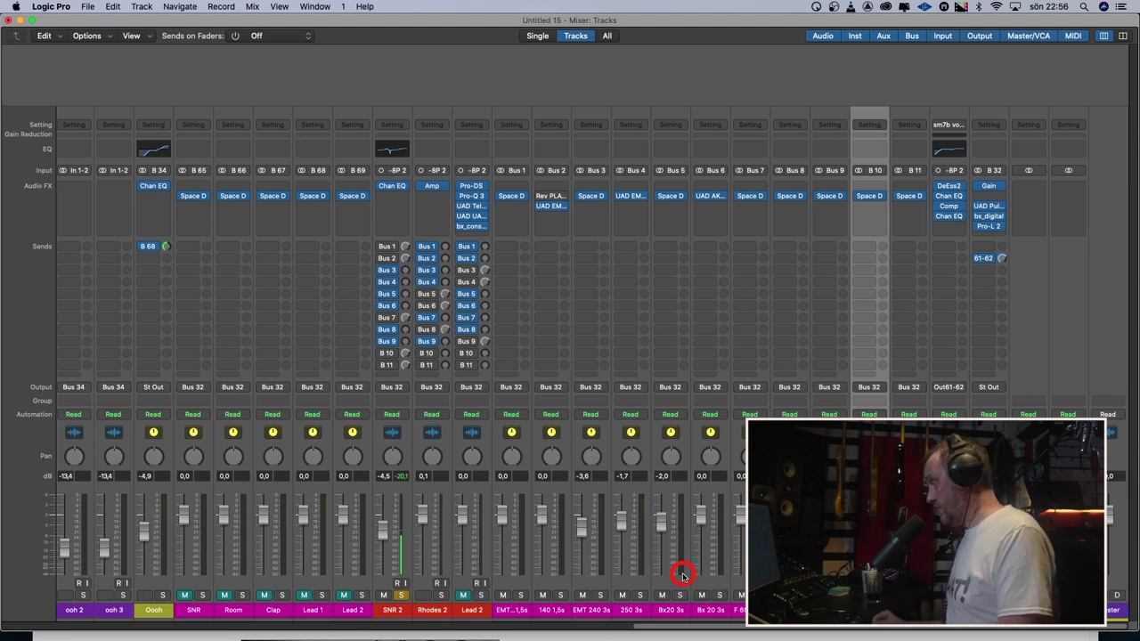
click(871, 197)
drag(776, 201, 822, 89)
click(379, 355)
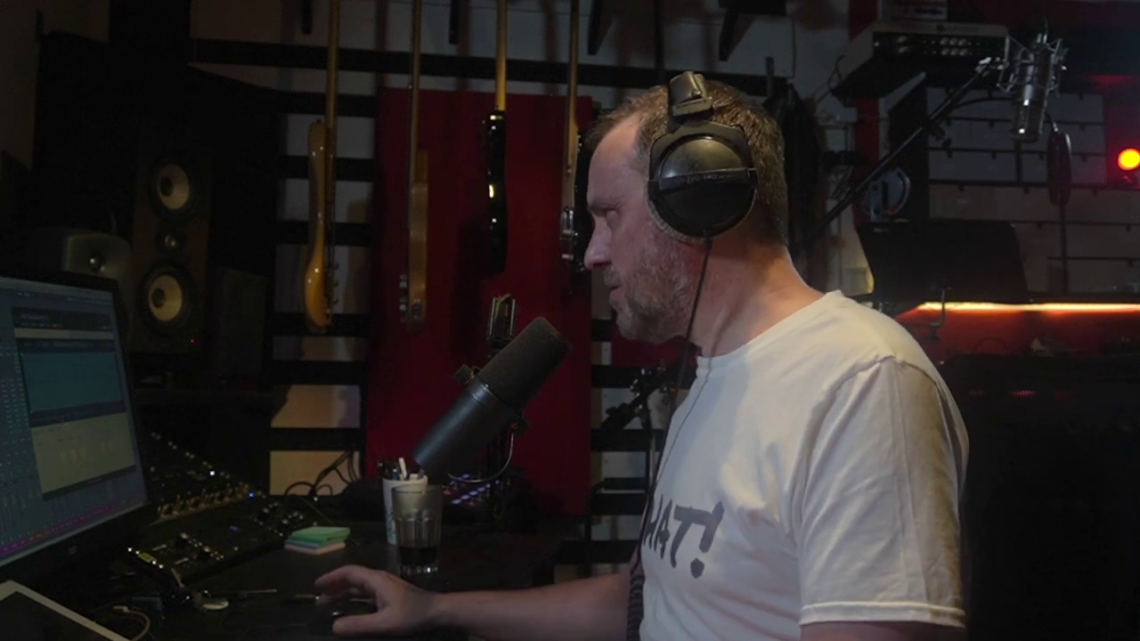
Open the Rx4000 2,5s Space Designer and look through its Nevo Studios - Plates & Springs presets, including the Stocktronics RX4000 - Plate group
click(908, 191)
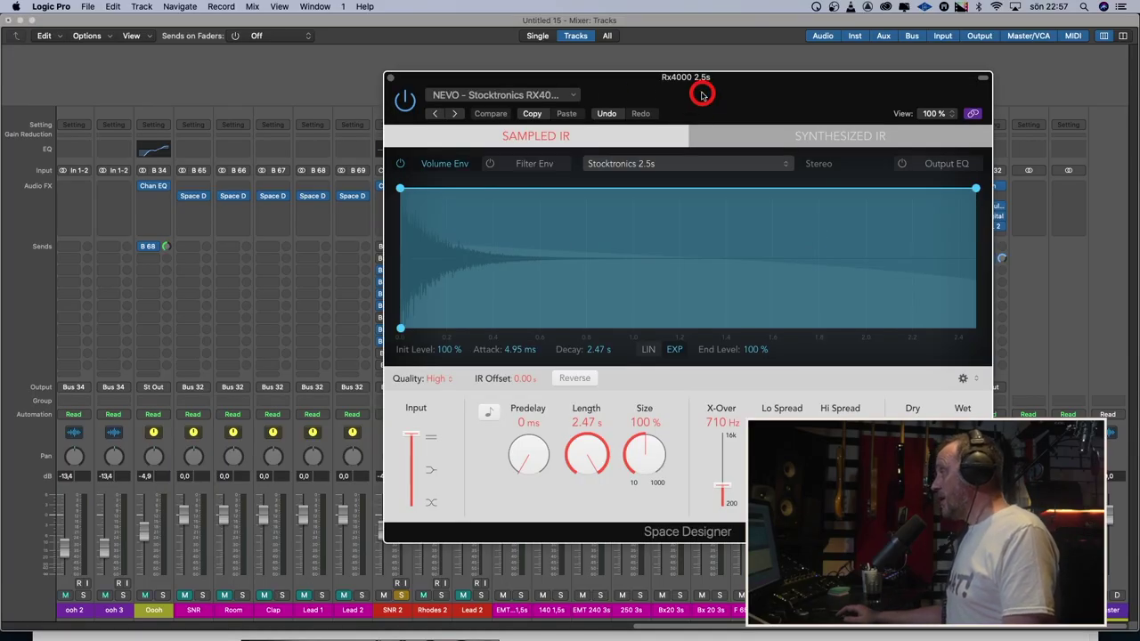
click(466, 95)
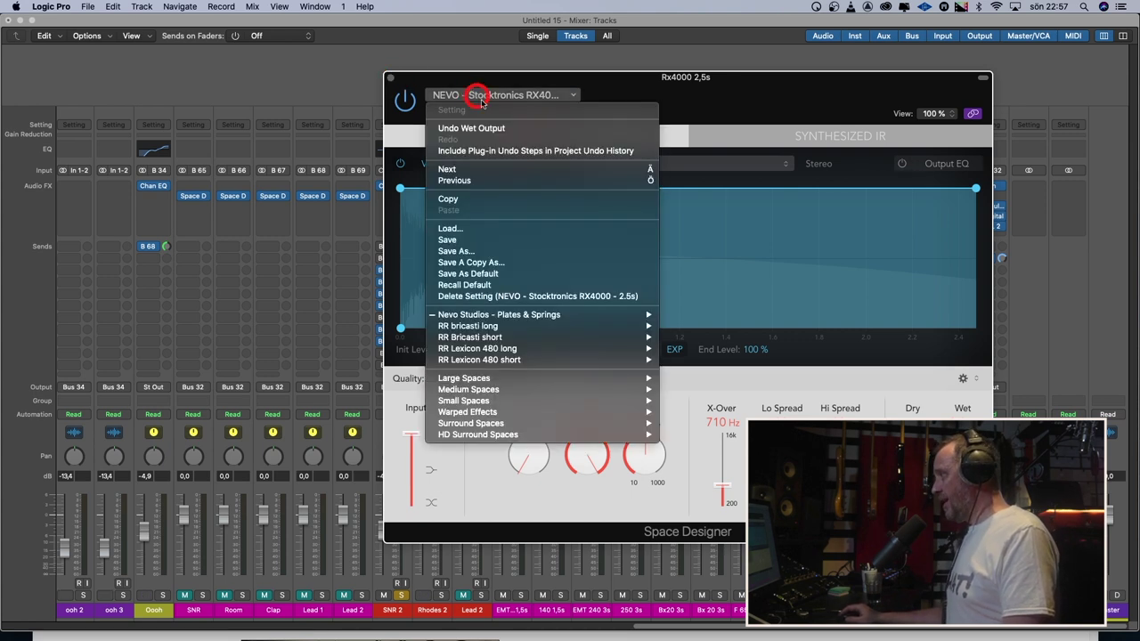
mouse_move(508, 316)
mouse_move(744, 384)
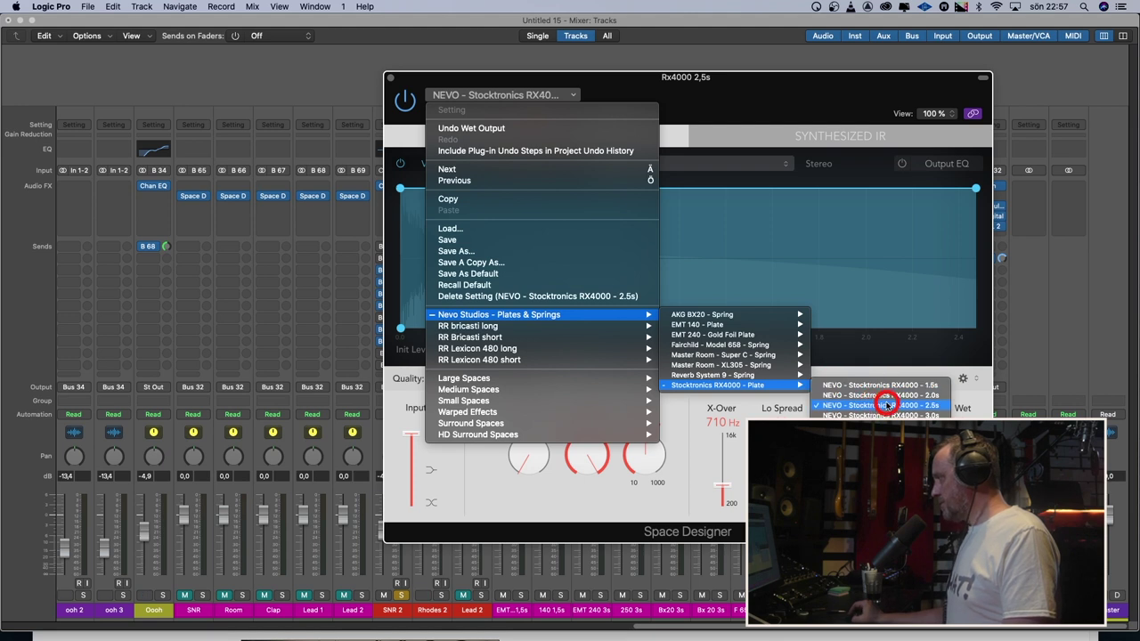
click(767, 83)
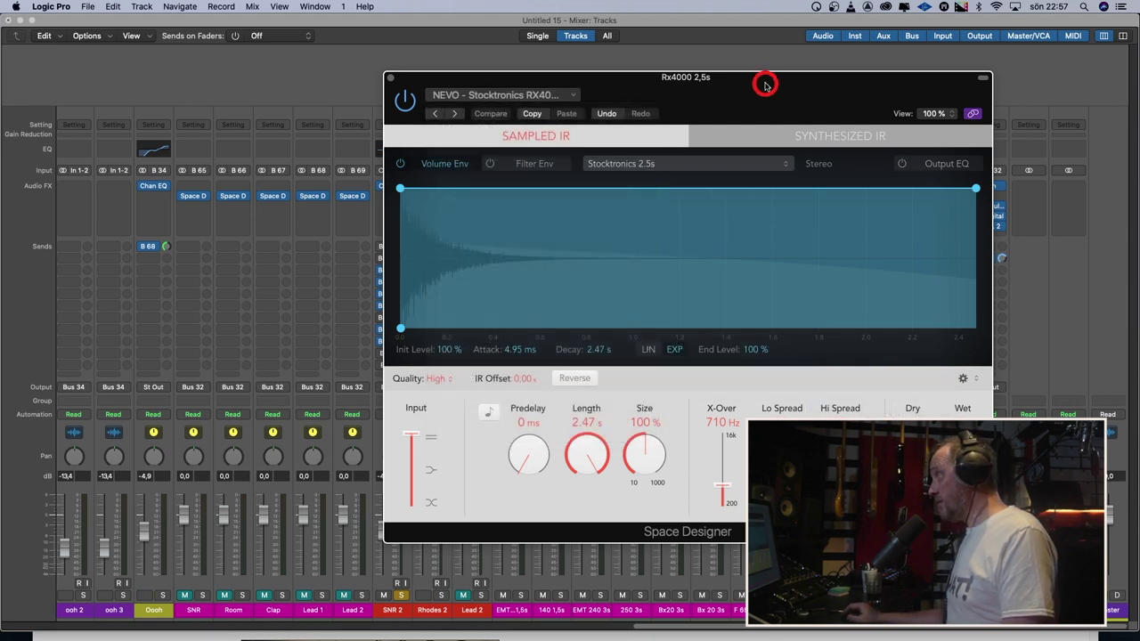
Activate the Bus 11 send on SNR 2 to audition the Stocktronics 2.5s plate, moving the Space Designer window clear of the sends
drag(763, 81, 908, 77)
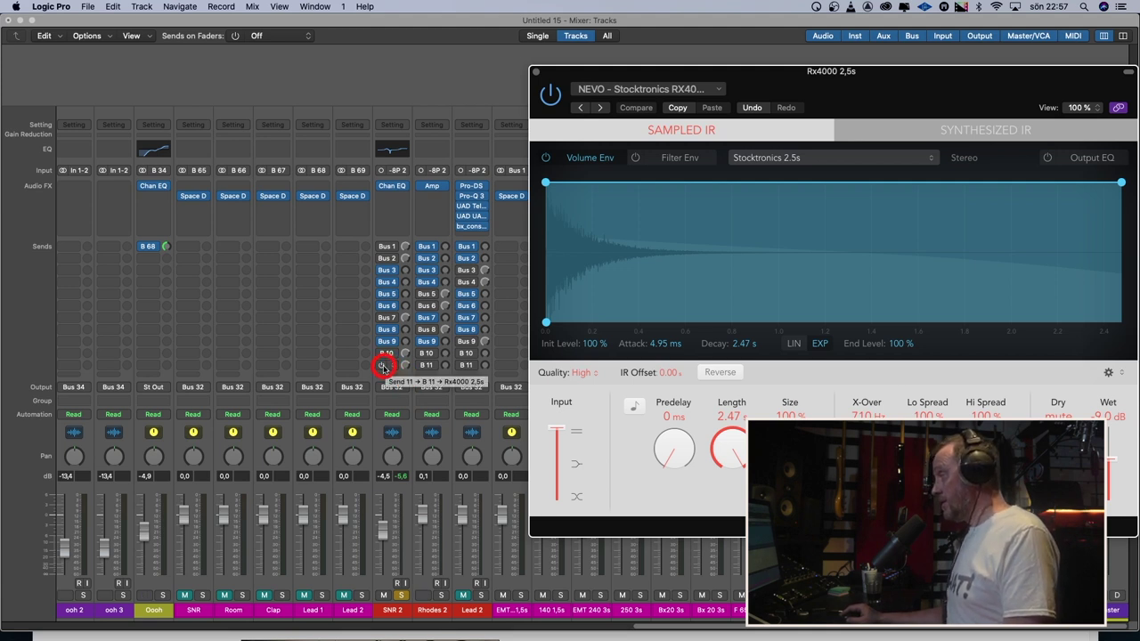
click(383, 365)
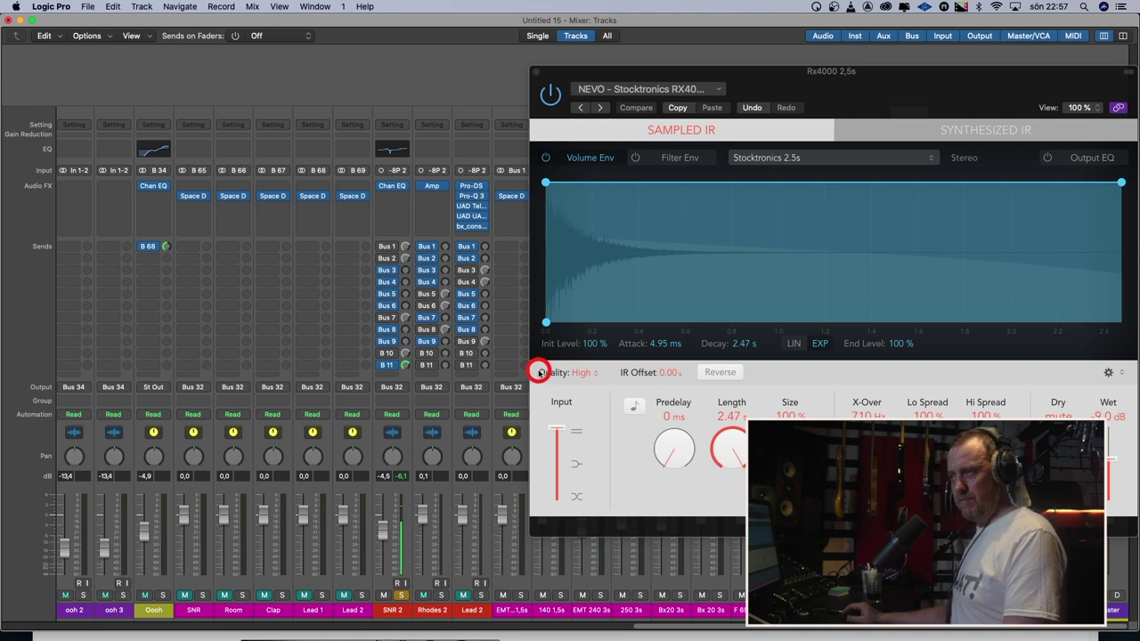
drag(861, 89, 839, 93)
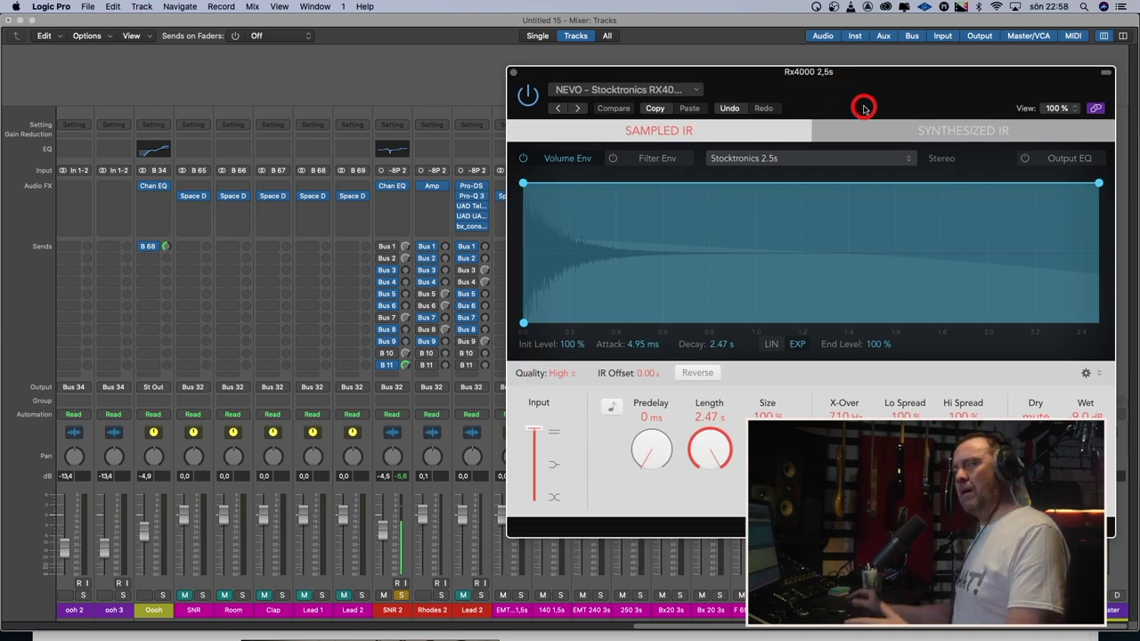